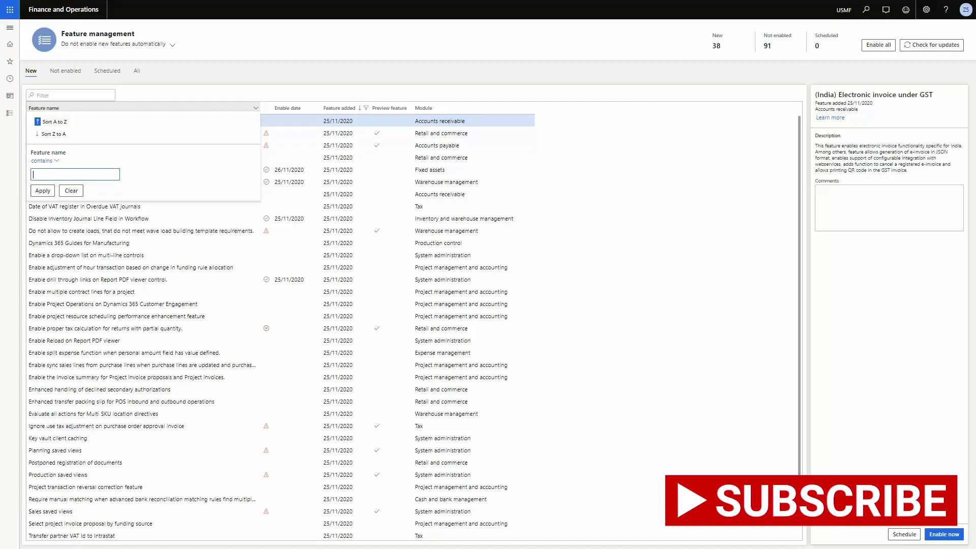
Filter the feature list by feature name for "Asset leasing" and check whether the feature is enabled
type("et leasing")
key("Return")
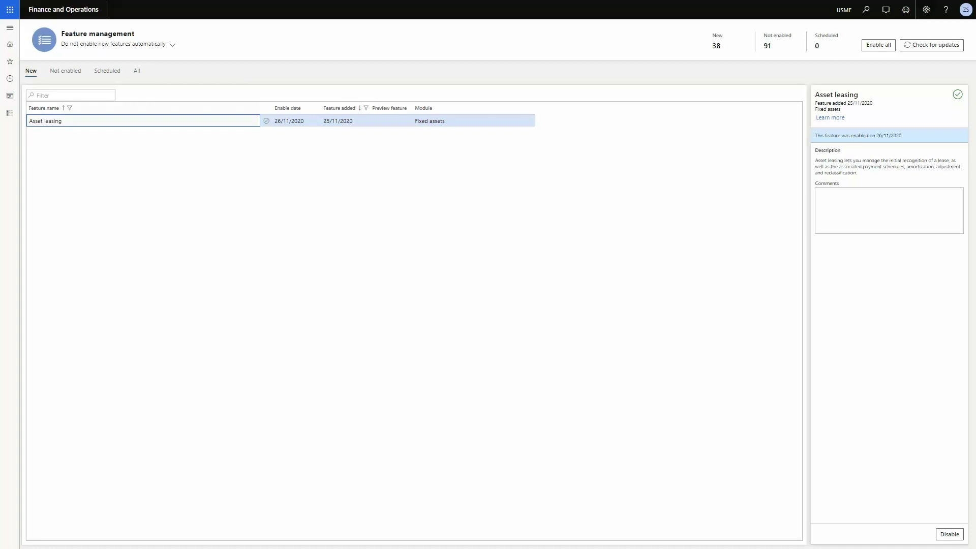
Return to the home page and show the pages of the Asset leasing module
left_click(64, 9)
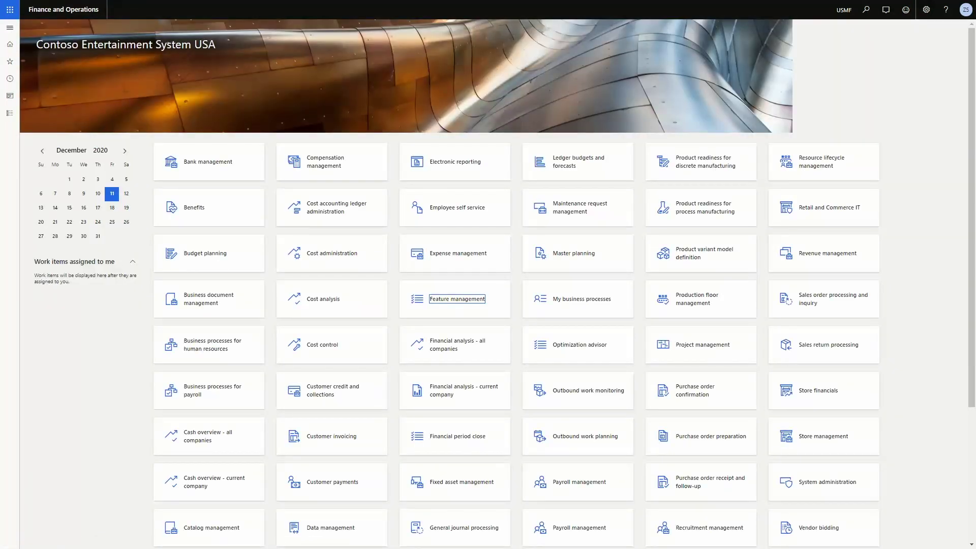
left_click(10, 113)
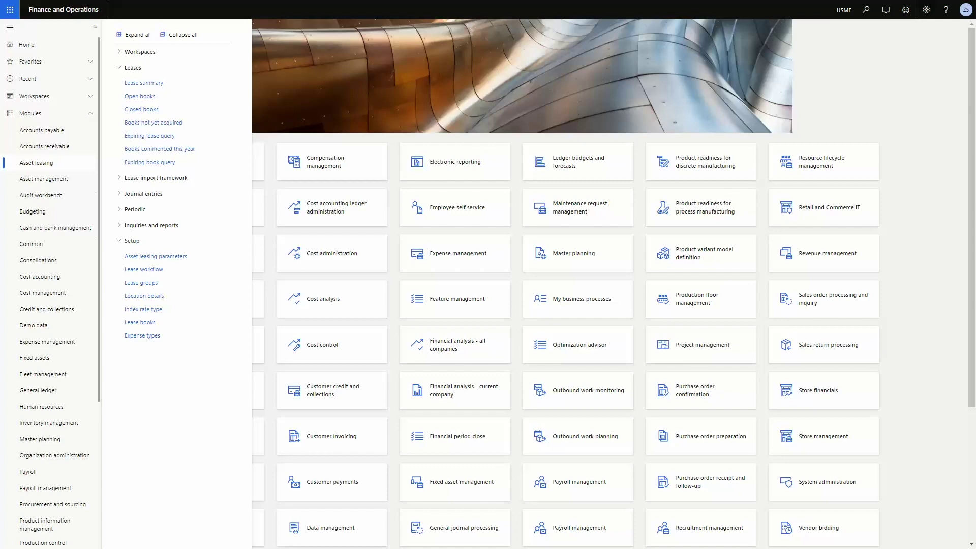
Switch to Asset Leasing Example.xlsx in Excel and examine the Mercedes payment terms, discounted amounts, right-of-use asset and lease liability calculations
left_click_drag(0, 21, 508, 0)
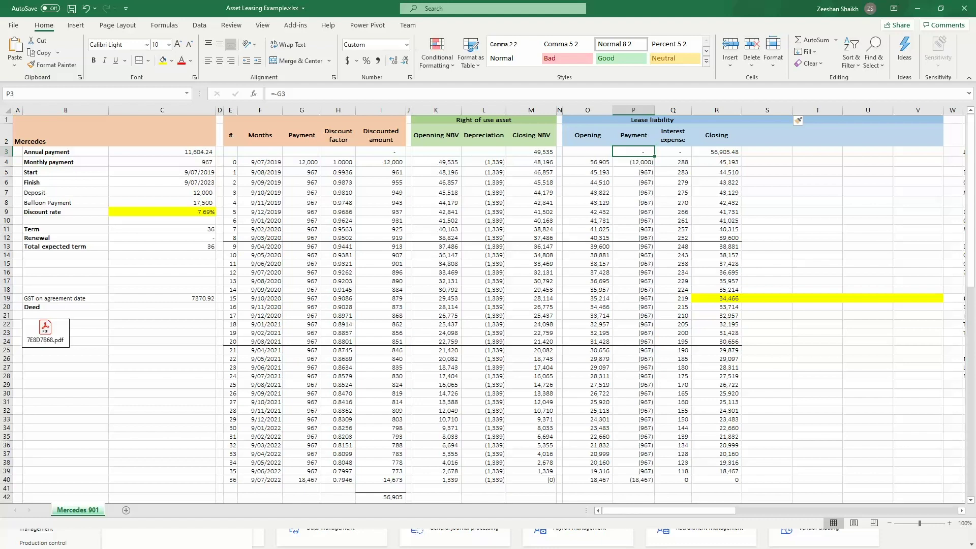
left_click(717, 151)
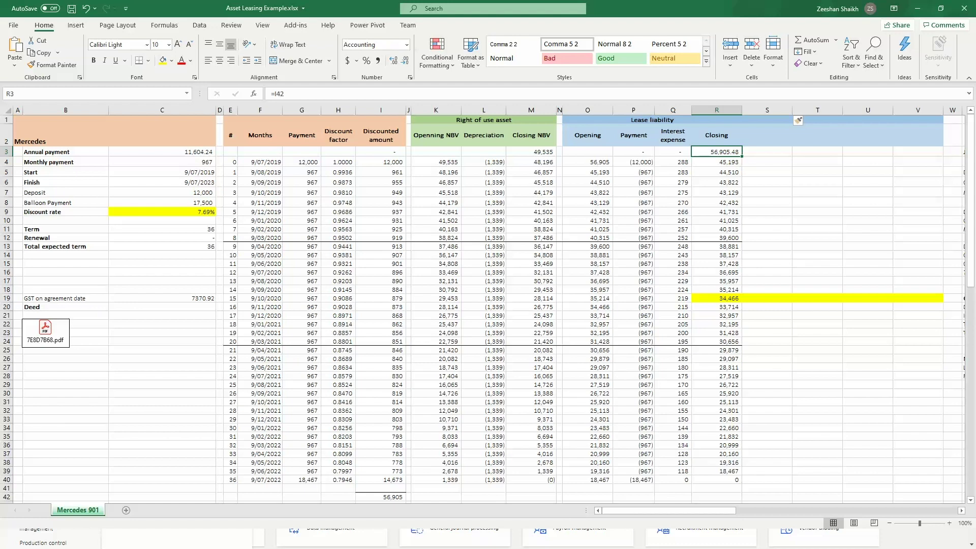
left_click(531, 151)
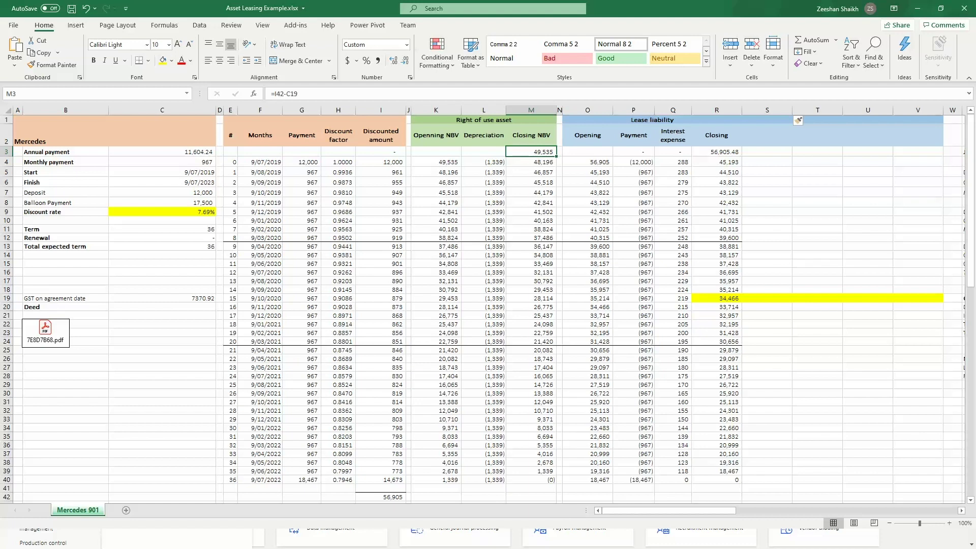
left_click(65, 162)
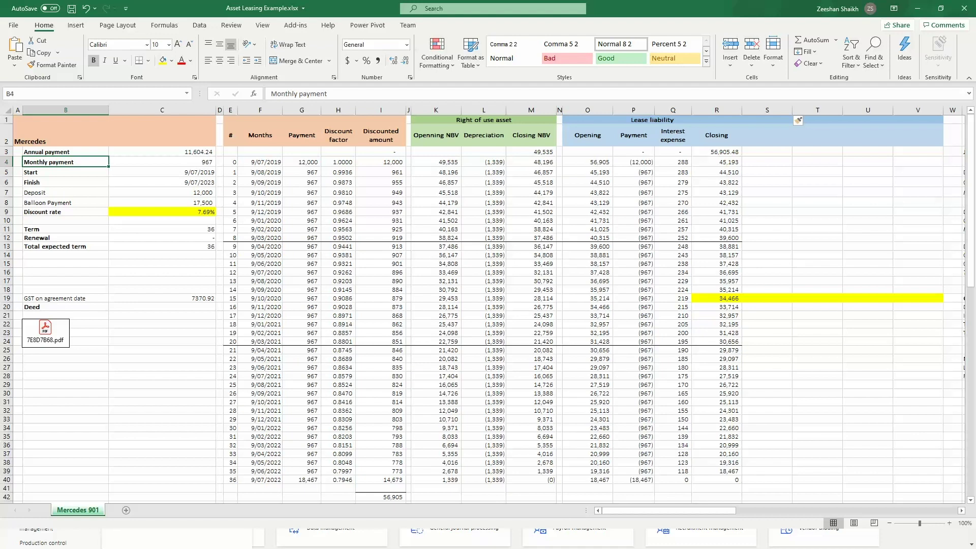
left_click(162, 193)
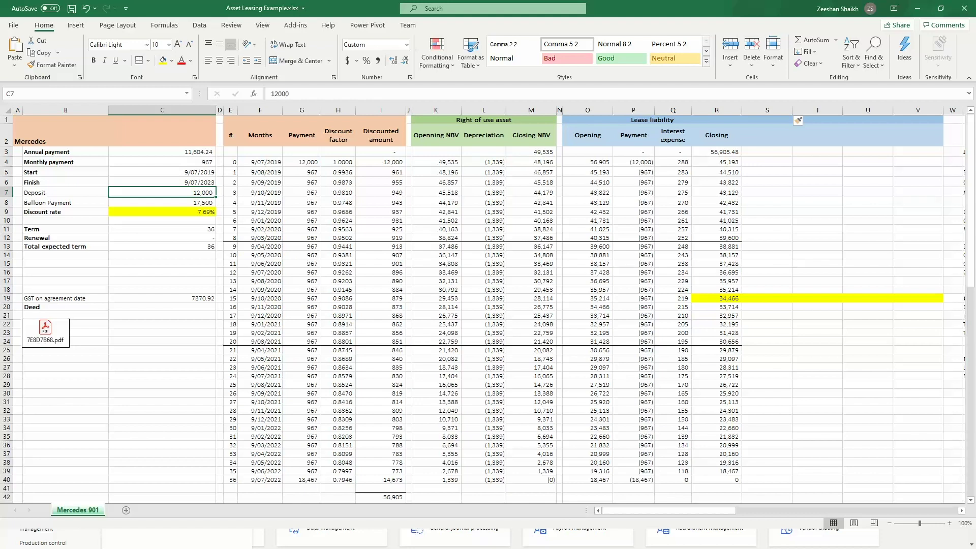
left_click(163, 162)
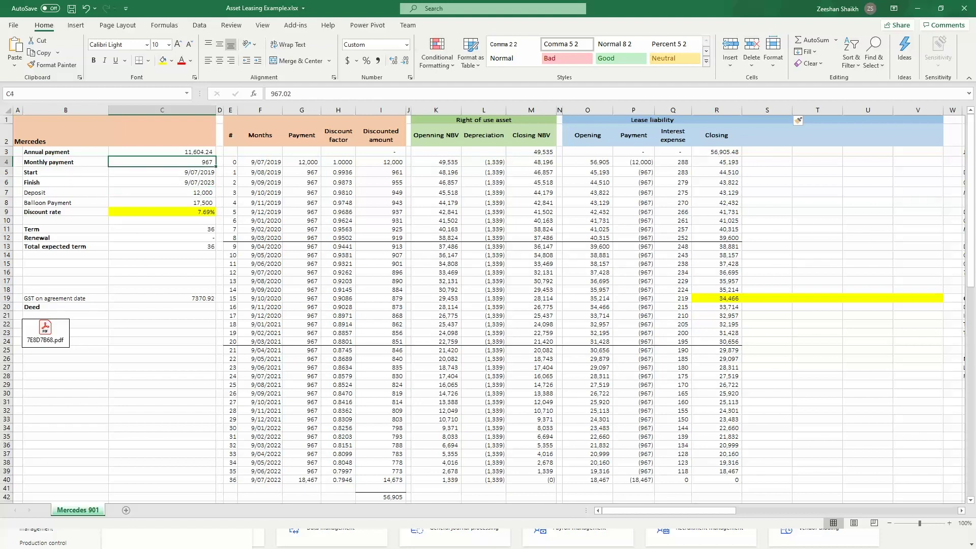
left_click(162, 203)
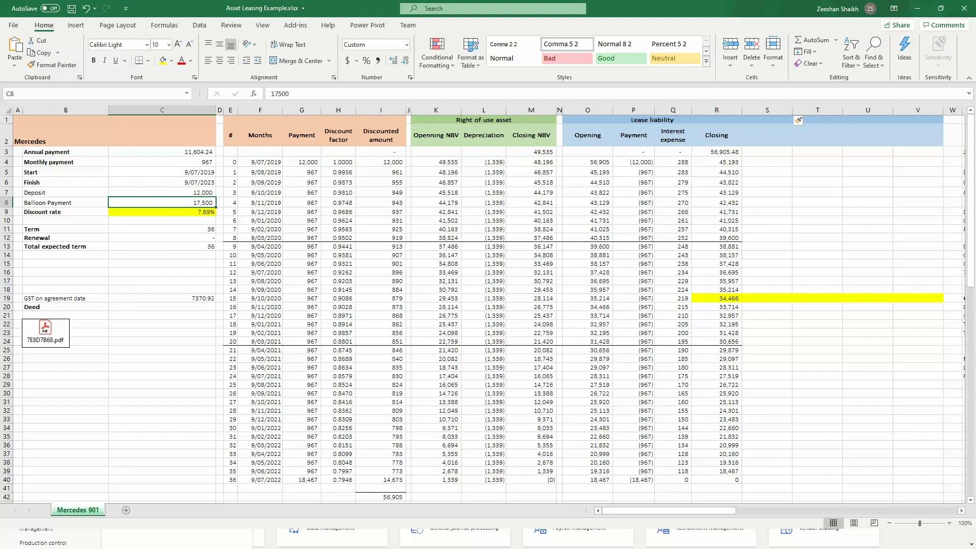
left_click_drag(230, 134, 721, 479)
left_click(380, 402)
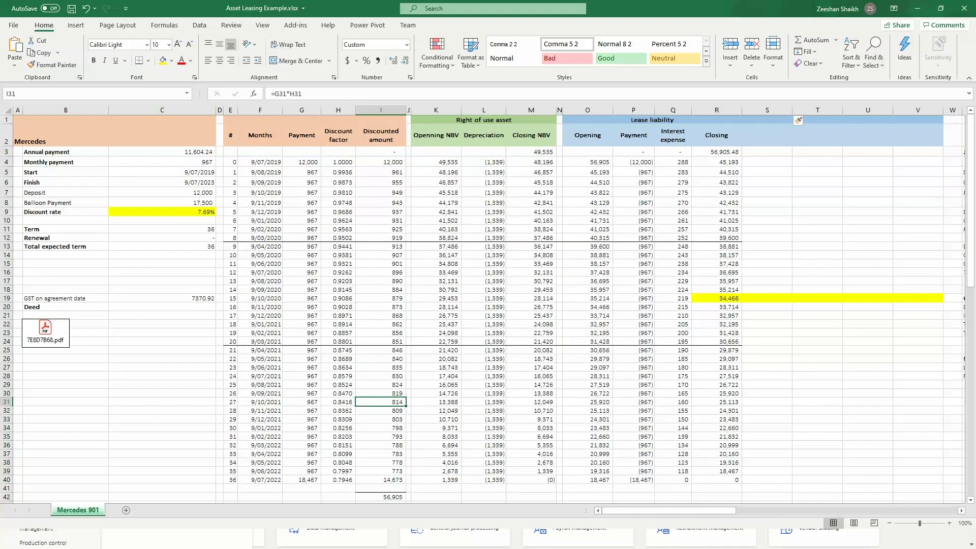
Switch back to Finance and Operations and add a lease from the lease summary, described as Mercedes AMG with a fair value of 56,905.48
left_click(918, 9)
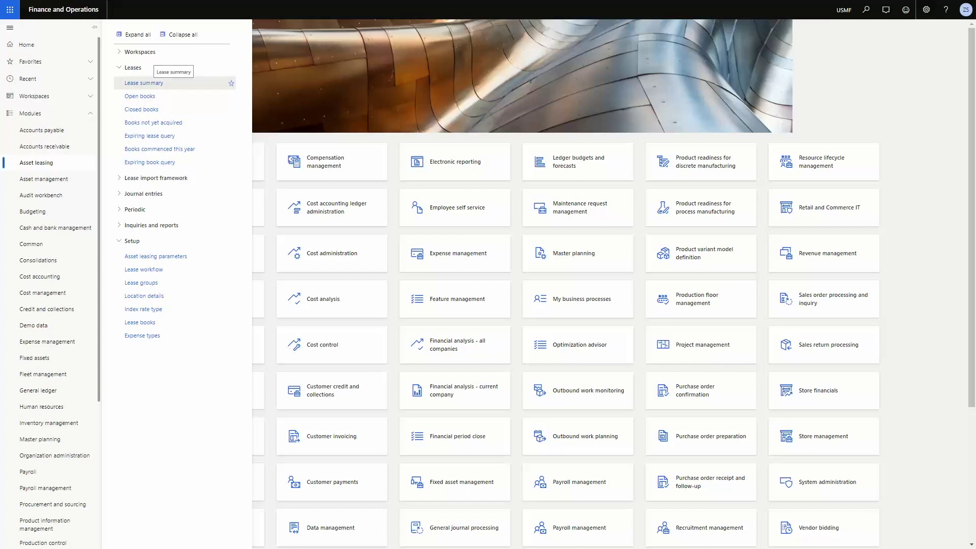
left_click(145, 83)
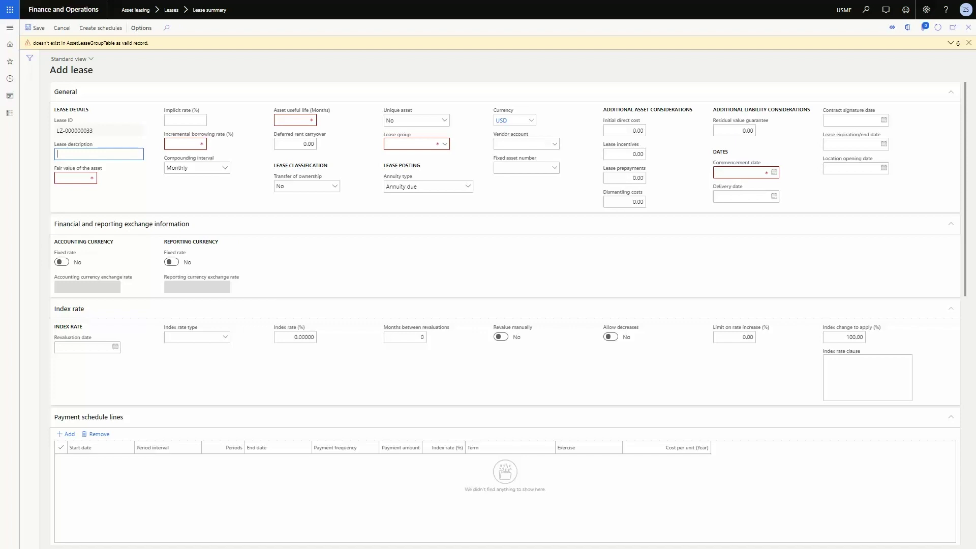
type("Mercedes AMG")
left_click(75, 177)
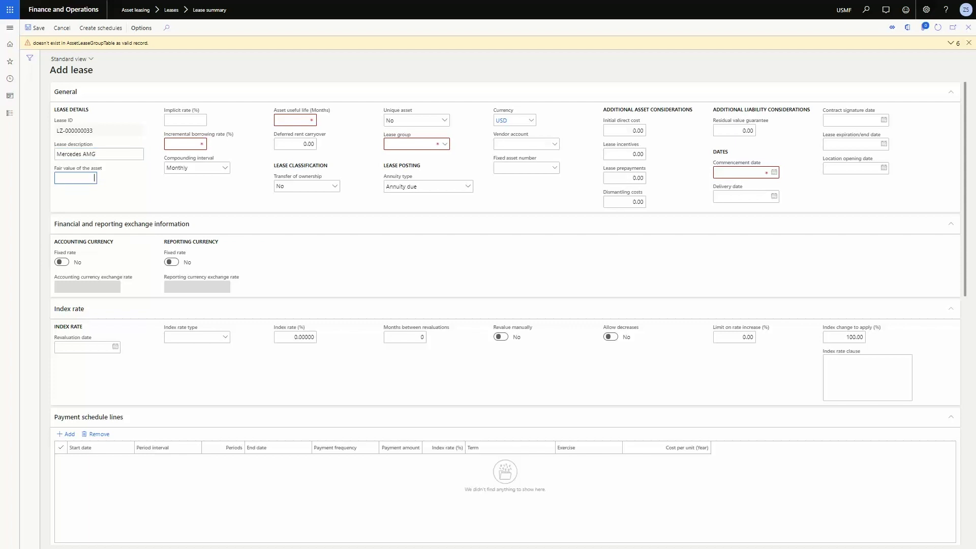
type("56")
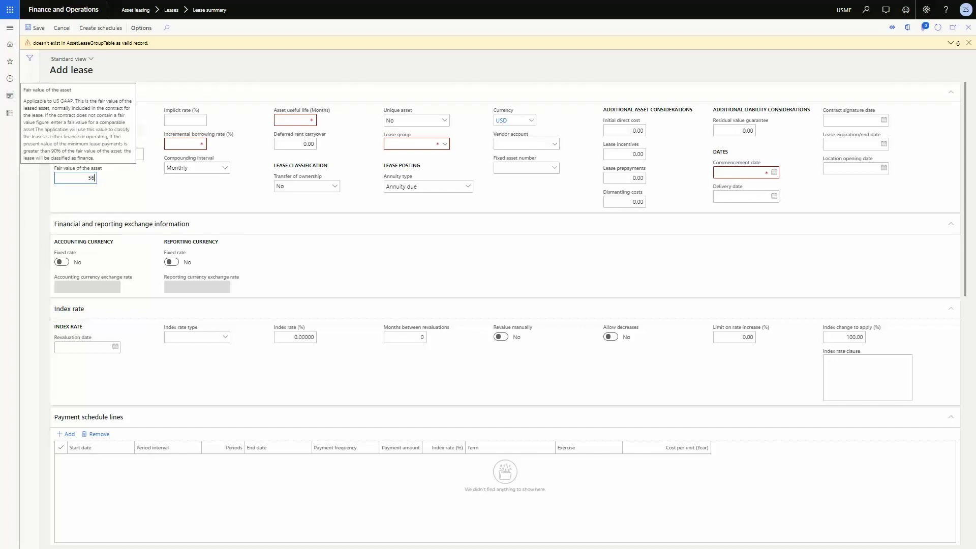
type(",905.48")
key("Tab")
key("Tab")
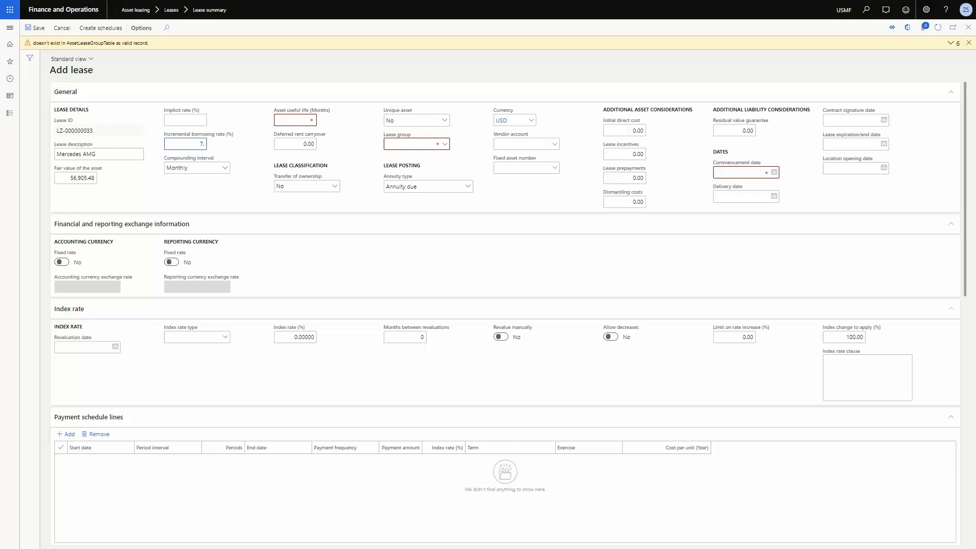
Set the lease's incremental borrowing rate to 7.69% and the asset useful life to 37 months
type("7.69")
key("Tab")
key("Return")
key("Tab")
mouse_move(299, 134)
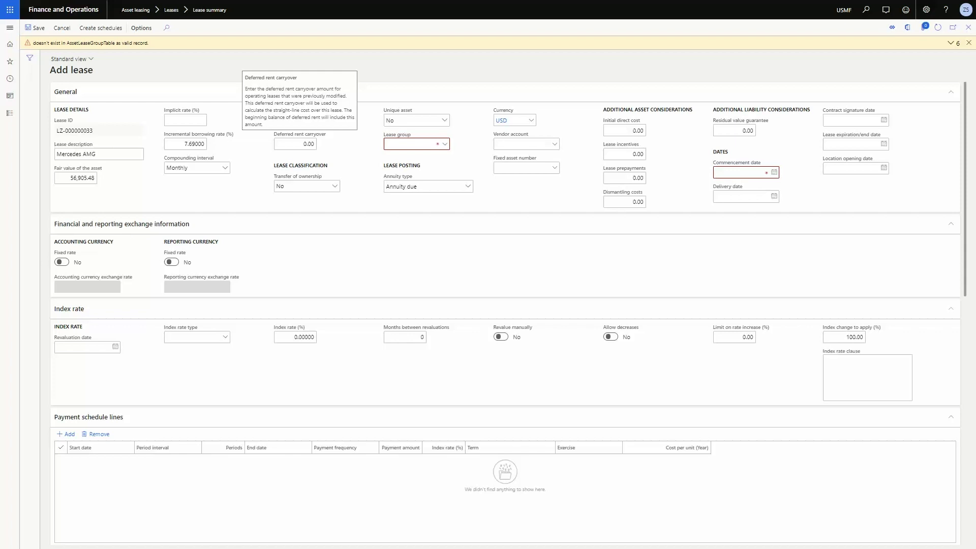
left_click(295, 121)
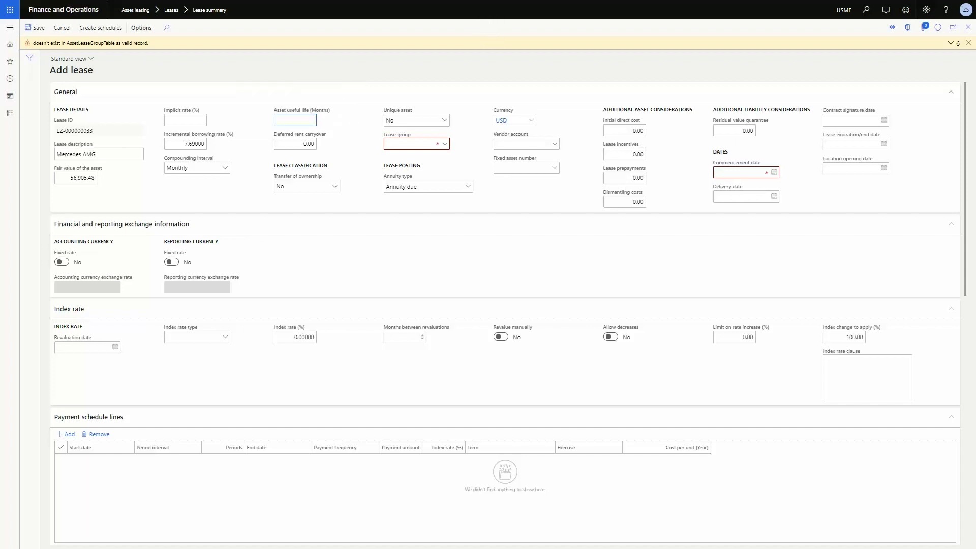
type("37")
key("Tab")
Assign the lease to the Vehicle lease group and set its commencement date to 9/07/2019
left_click(445, 145)
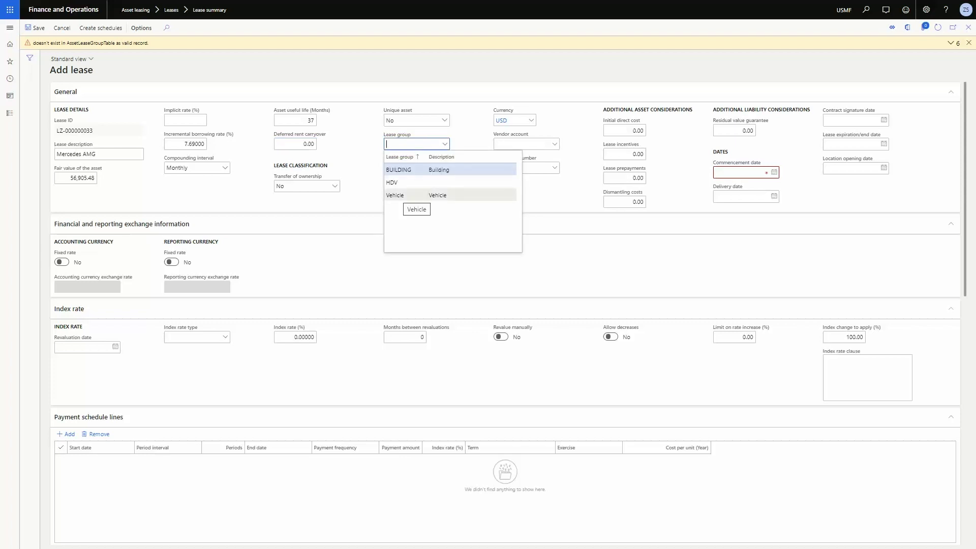
left_click(406, 196)
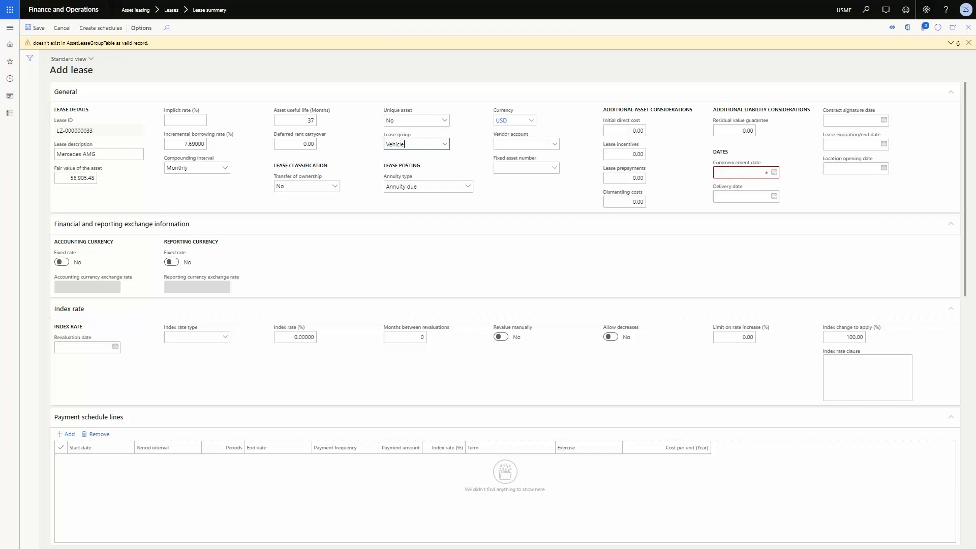
left_click(738, 172)
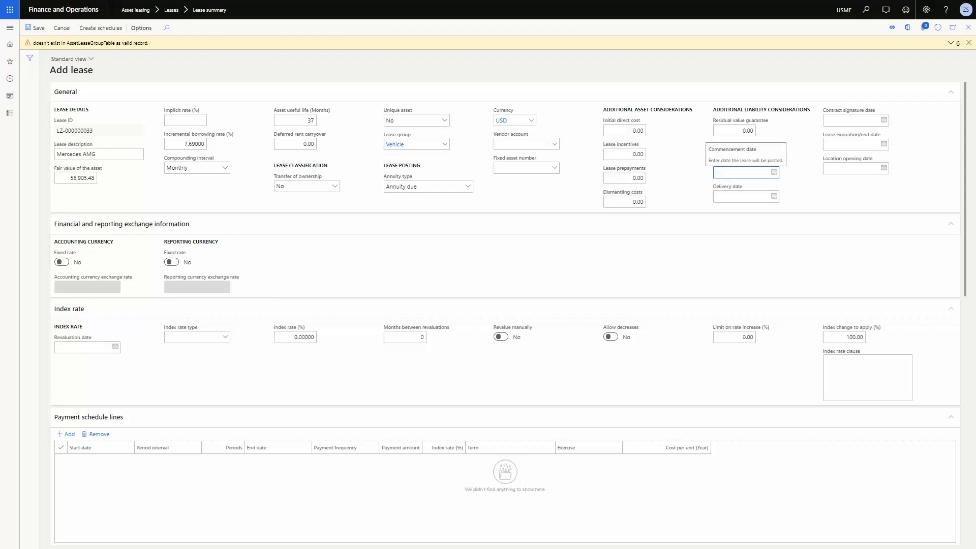
type("090719")
key("Tab")
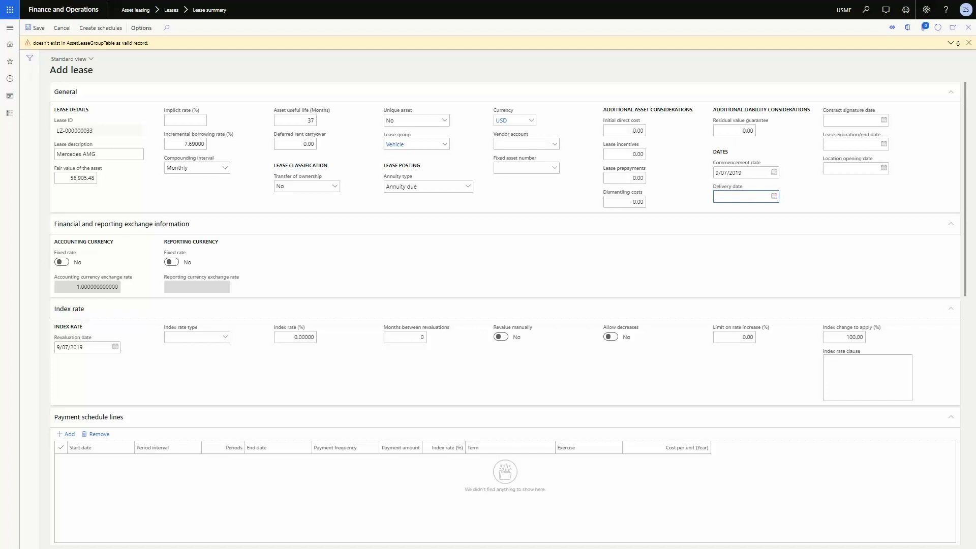
Set the lease incentives under the additional asset considerations to 7,371
left_click(624, 154)
type("7,371")
key("Tab")
left_click(625, 154)
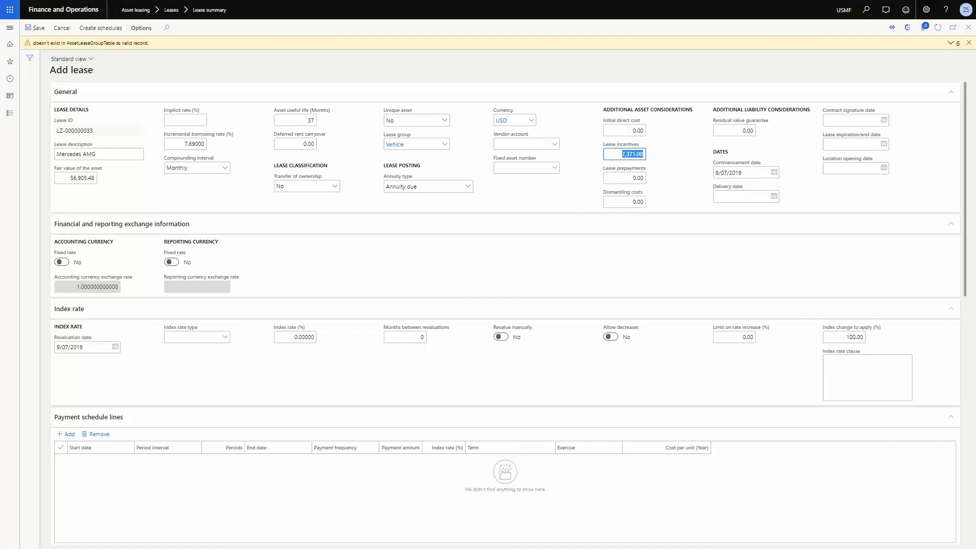
key("Tab")
left_click_drag(70, 178, 81, 178)
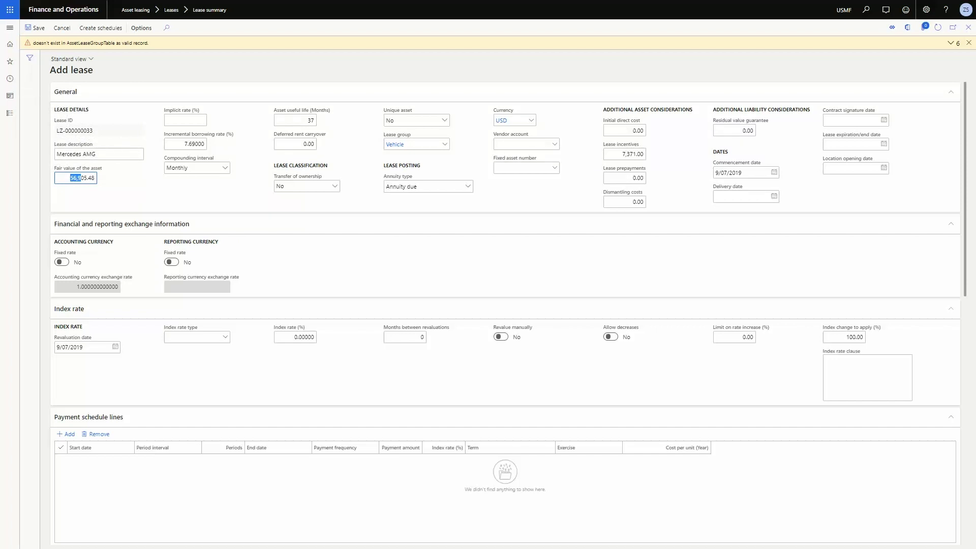
left_click(309, 121)
left_click(195, 143)
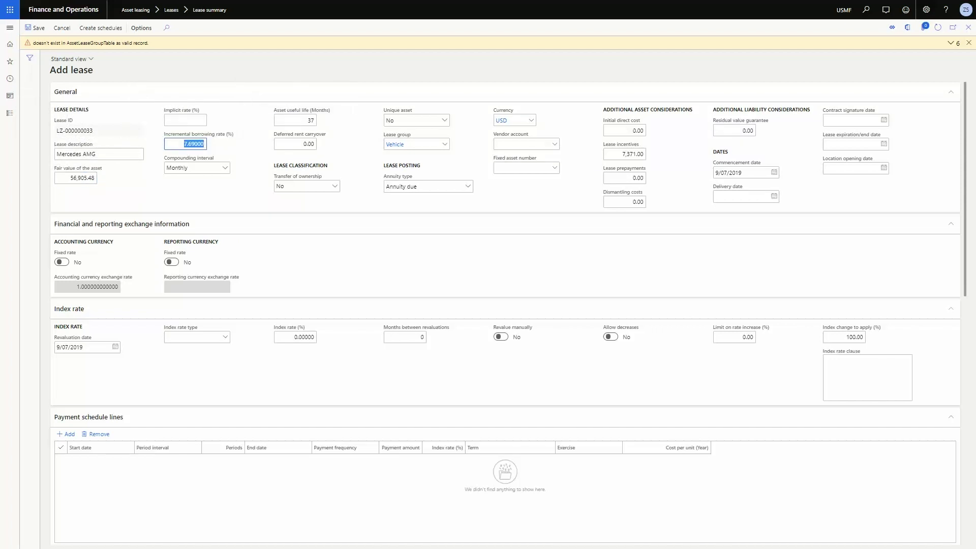
Add a payment schedule line starting 9/07/2019 with one period in days and a payment amount of 12,000
scroll(67, 333, "down", 2)
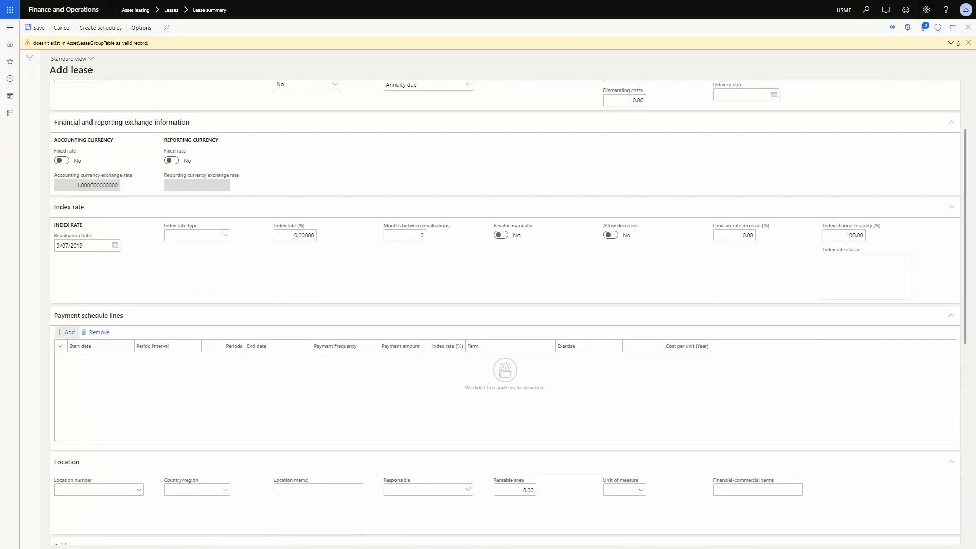
left_click(66, 332)
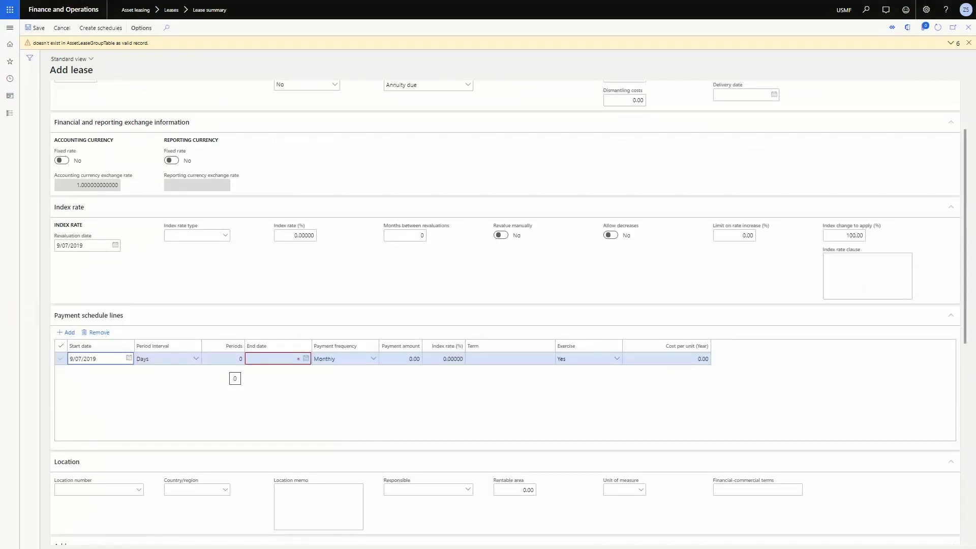
left_click(228, 360)
type("1")
key("Tab")
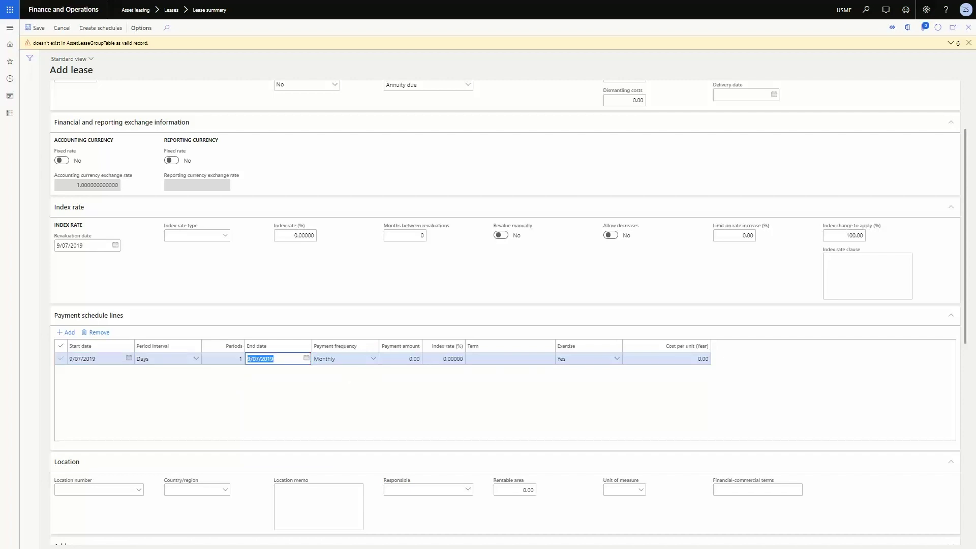
left_click(401, 359)
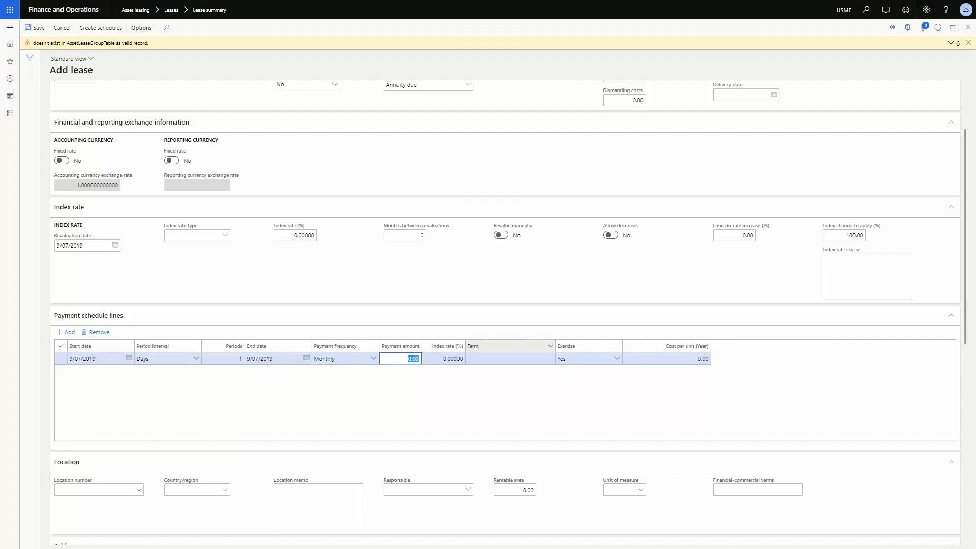
type("12000")
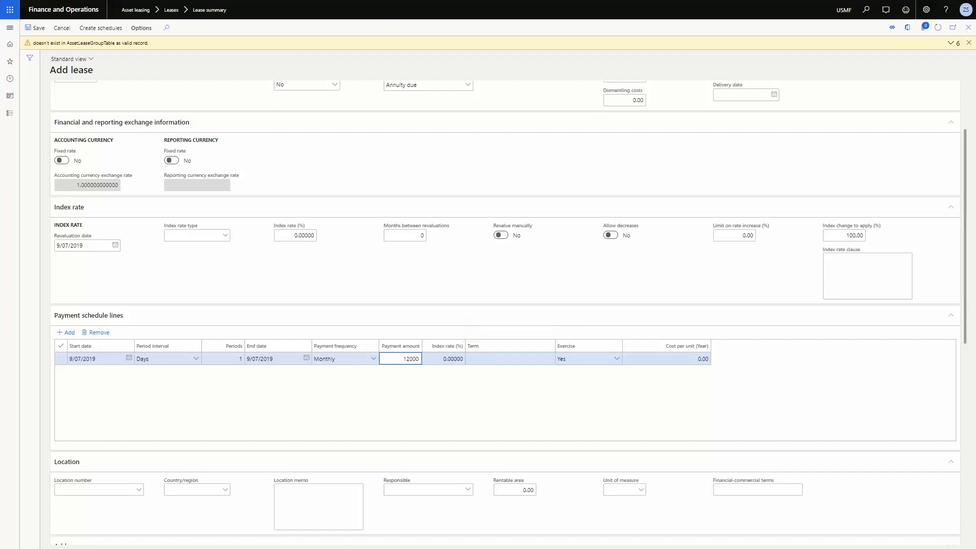
key("Tab")
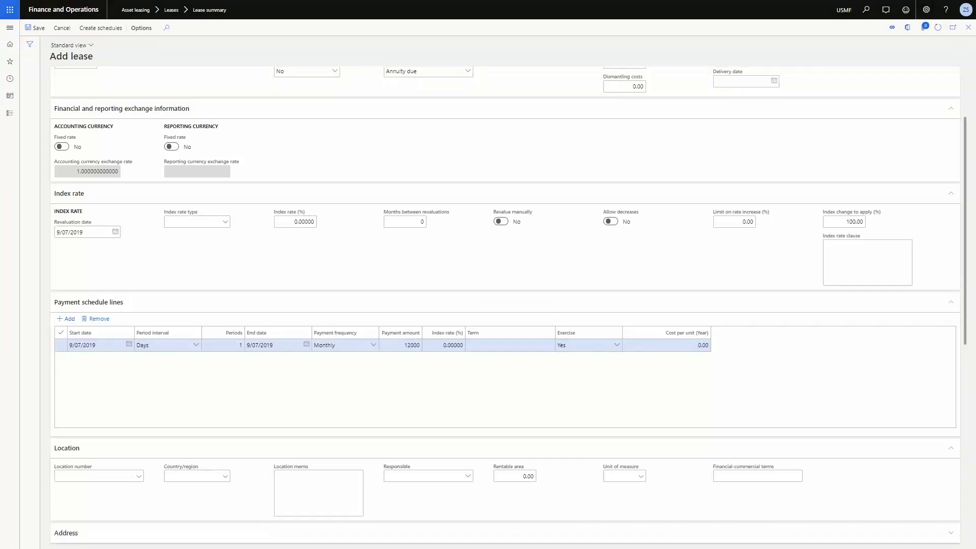
Add a payment schedule line starting 1/08/2019 with 35 periods in months and a payment amount of 967
left_click(69, 319)
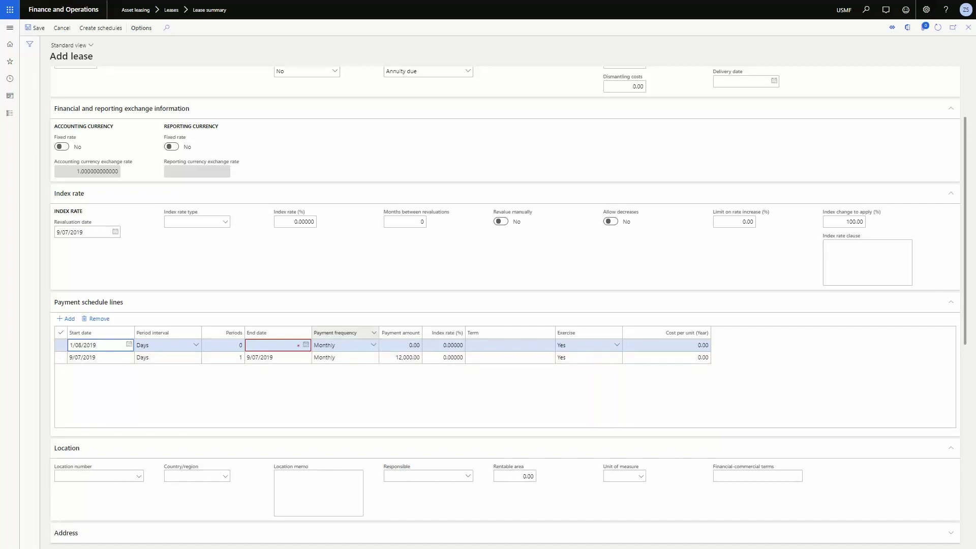
left_click(196, 345)
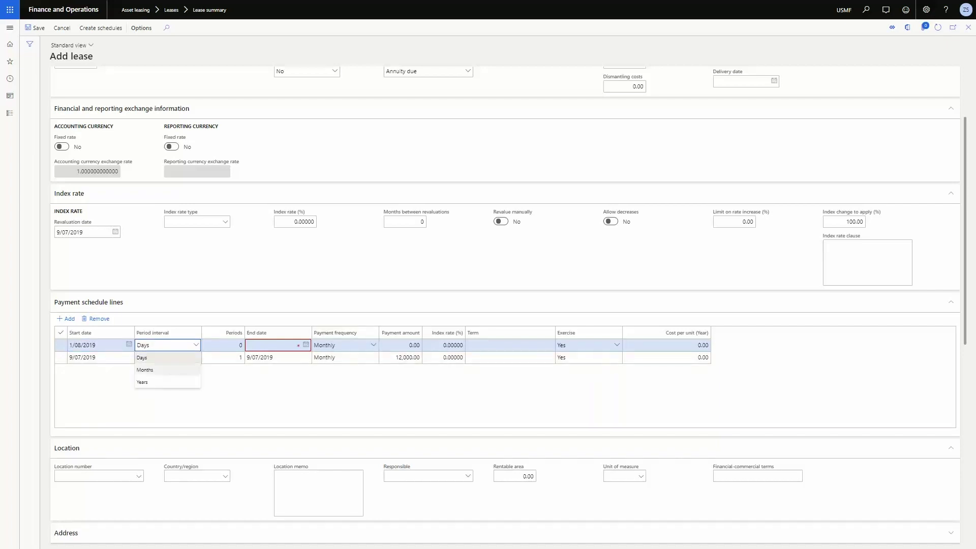
left_click(152, 369)
key("Tab")
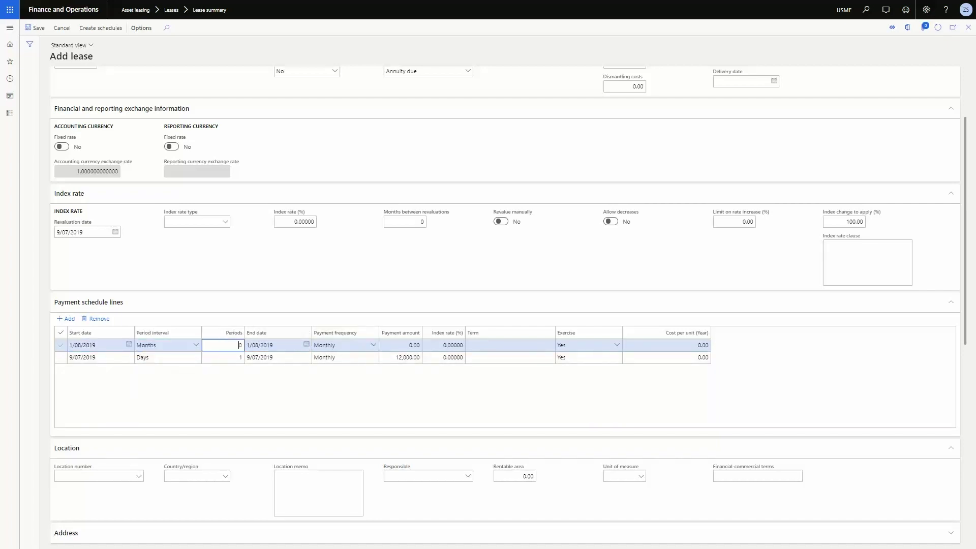
type("35")
key("Tab")
key("Tab")
key("Tab")
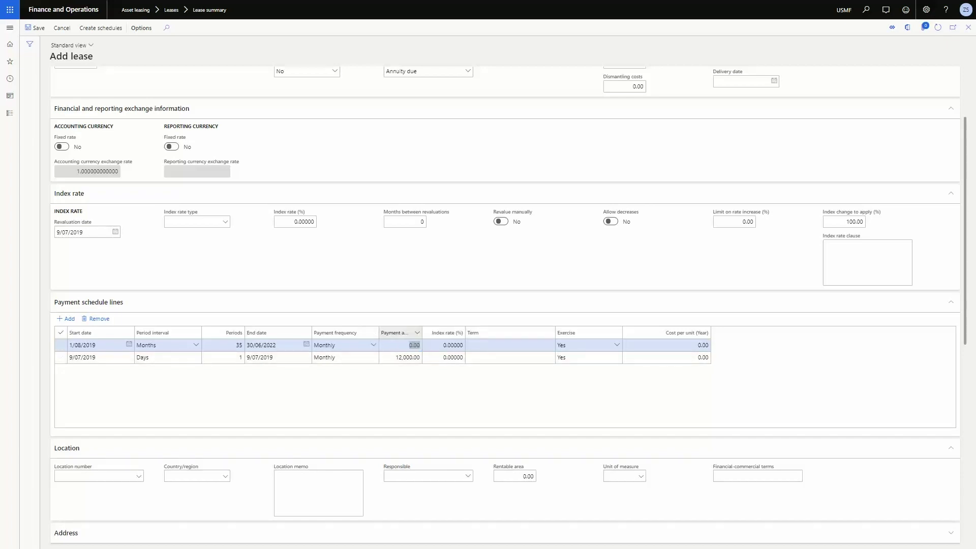
left_click(401, 345)
type("967")
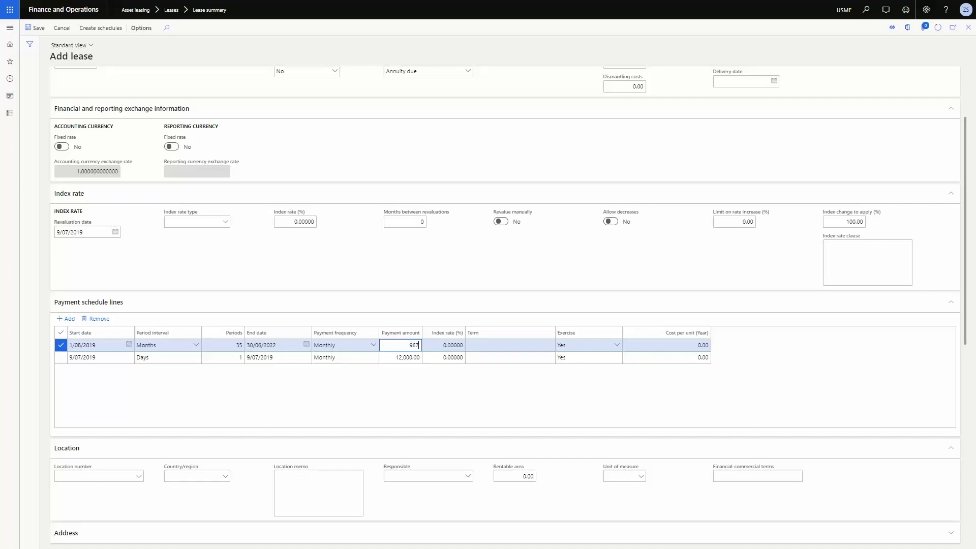
key("Tab")
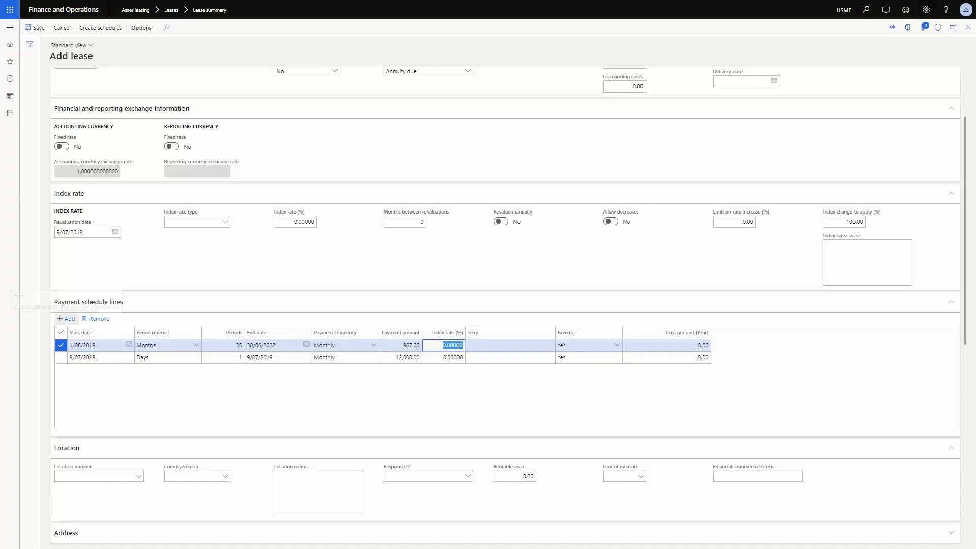
Add a payment schedule line starting 1/07/2022 with one period in days and a payment amount of 18,467
left_click(66, 319)
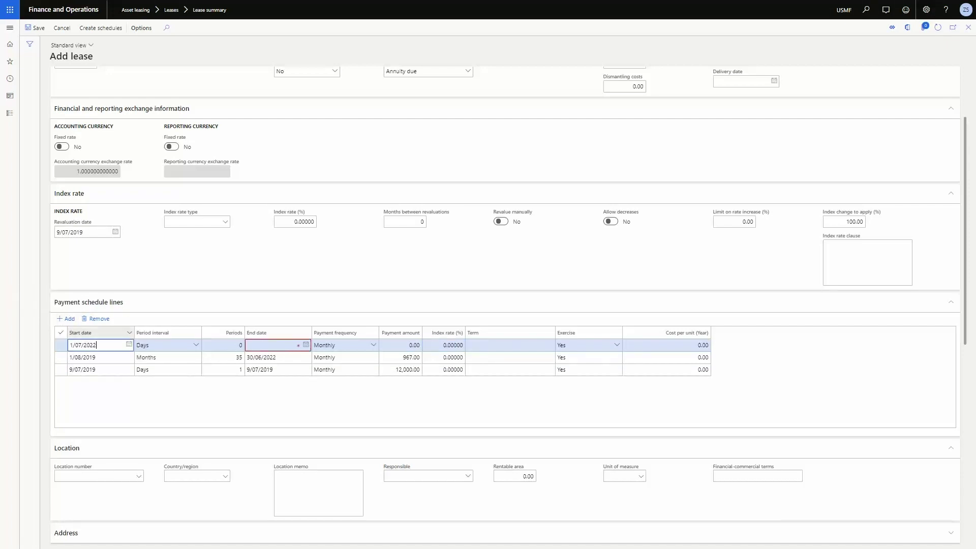
key("Tab")
key("Tab")
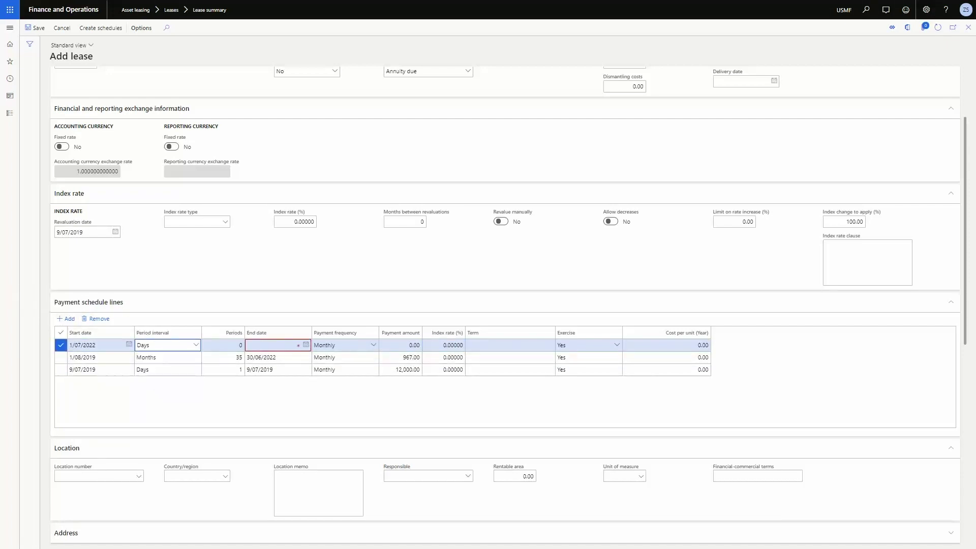
type("1")
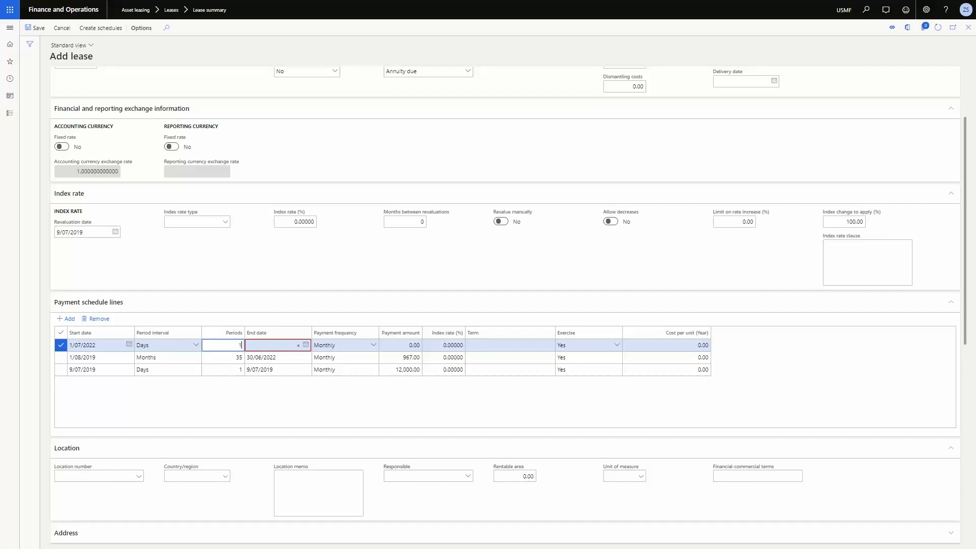
key("Tab")
key("Tab")
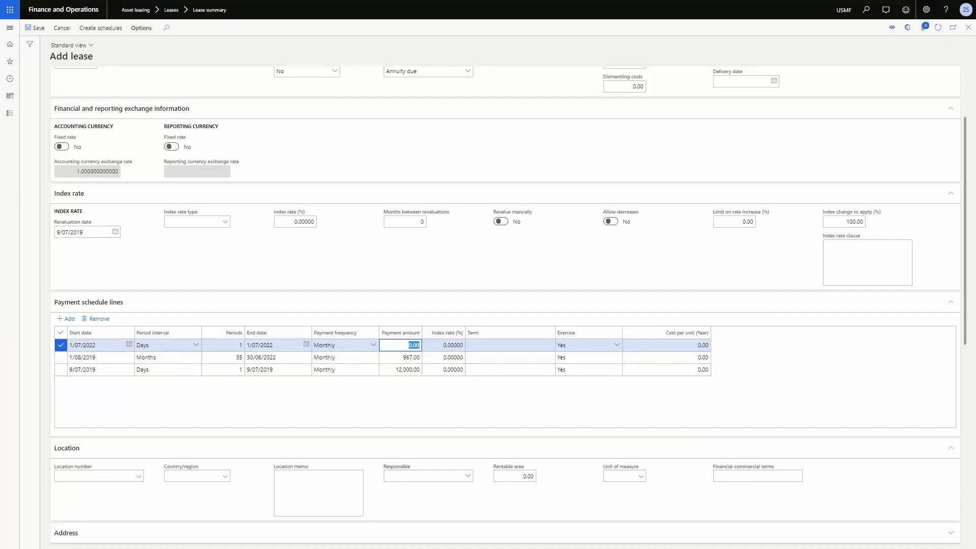
type("18,")
type("467")
key("Tab")
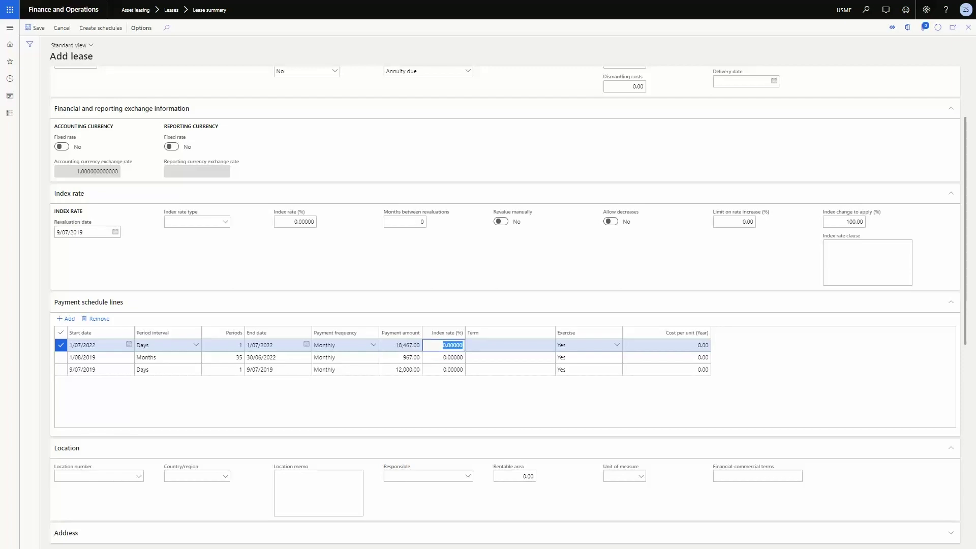
Switch to the Excel example, check its payment column and the formula behind the final payment, and return to the lease
key("alt+Tab")
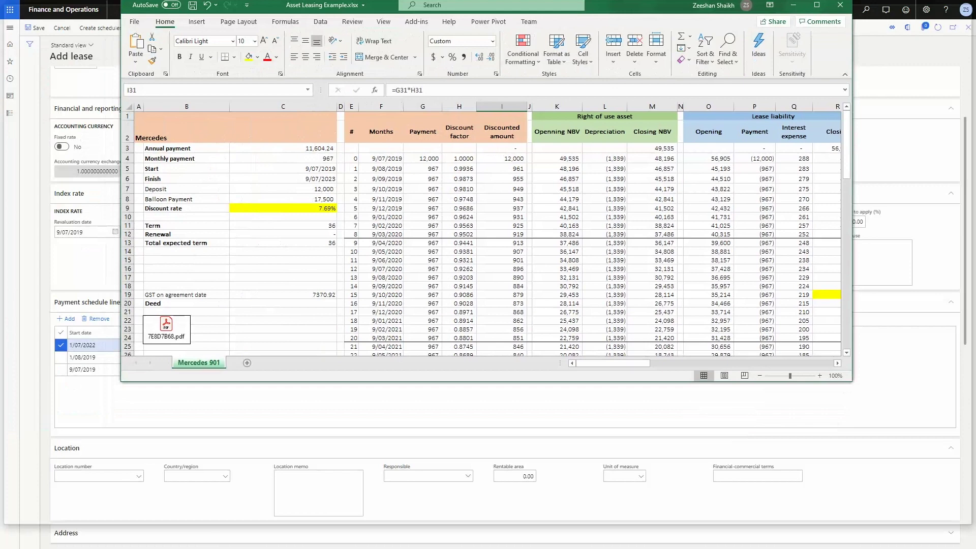
left_click_drag(635, 2, 635, 0)
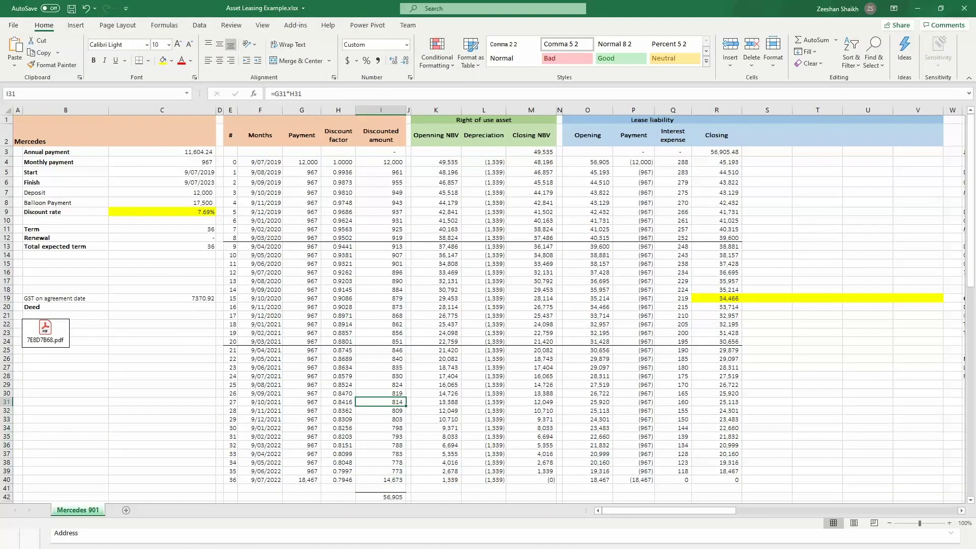
left_click_drag(302, 161, 301, 479)
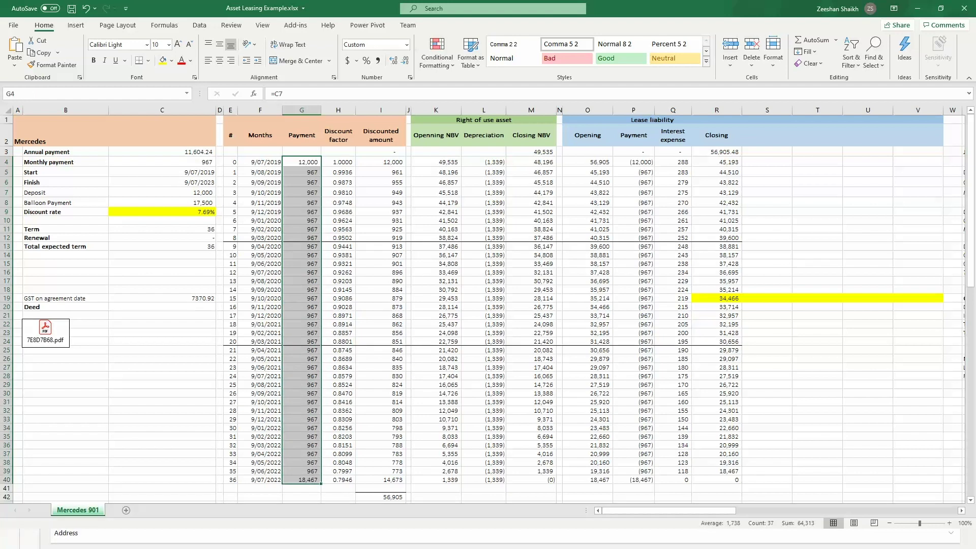
left_click_drag(302, 171, 301, 470)
left_click(301, 479)
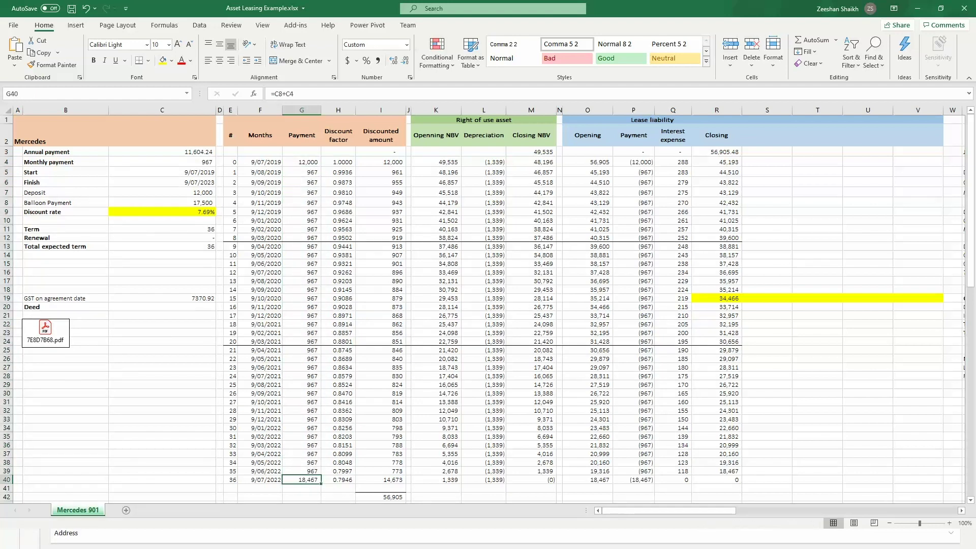
key("F2")
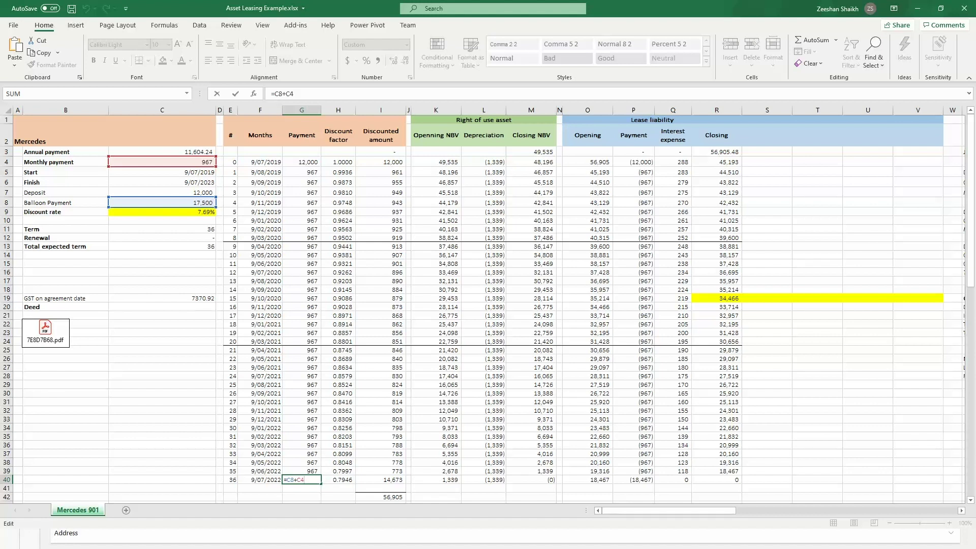
key("Escape")
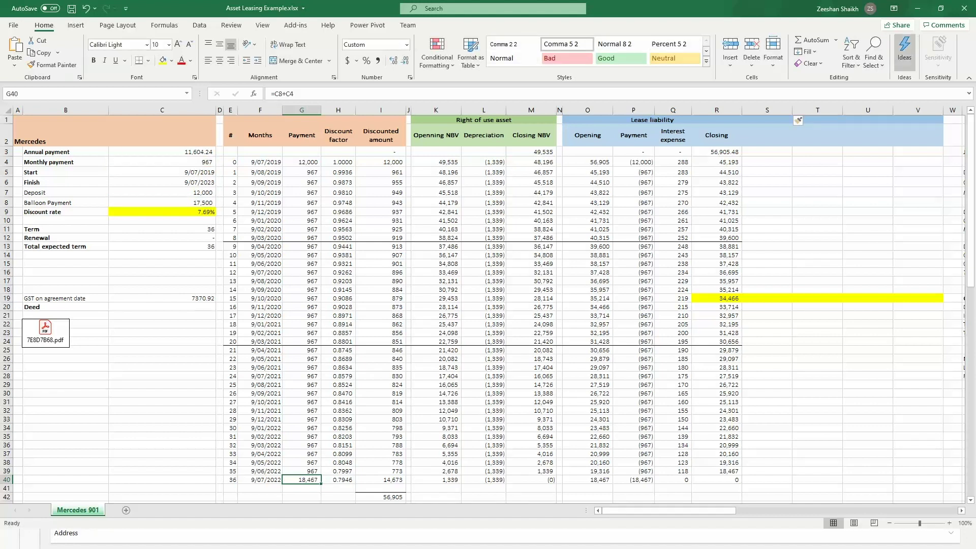
key("alt+Tab")
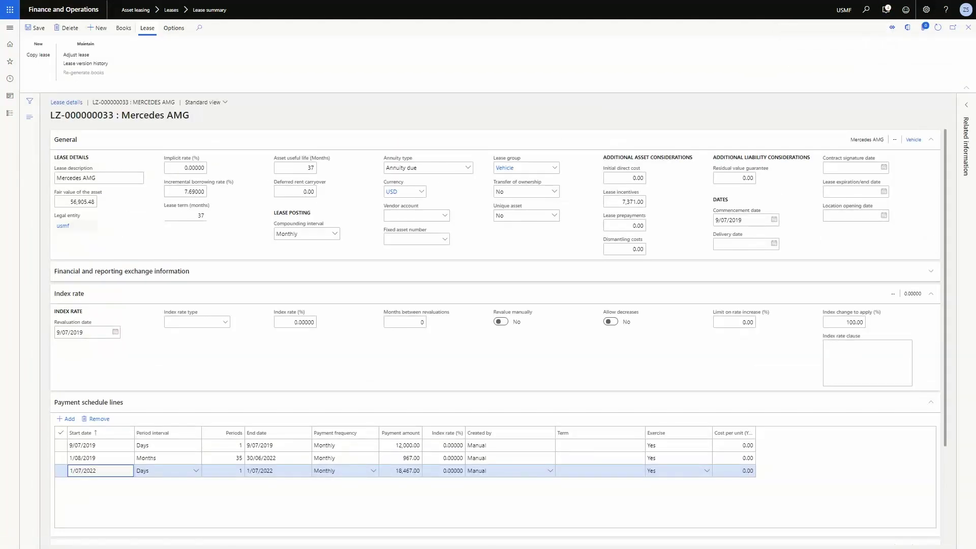
Review the discounted payment, right of use asset and lease liability tables in the Excel example, and return to the lease
key("alt+Tab")
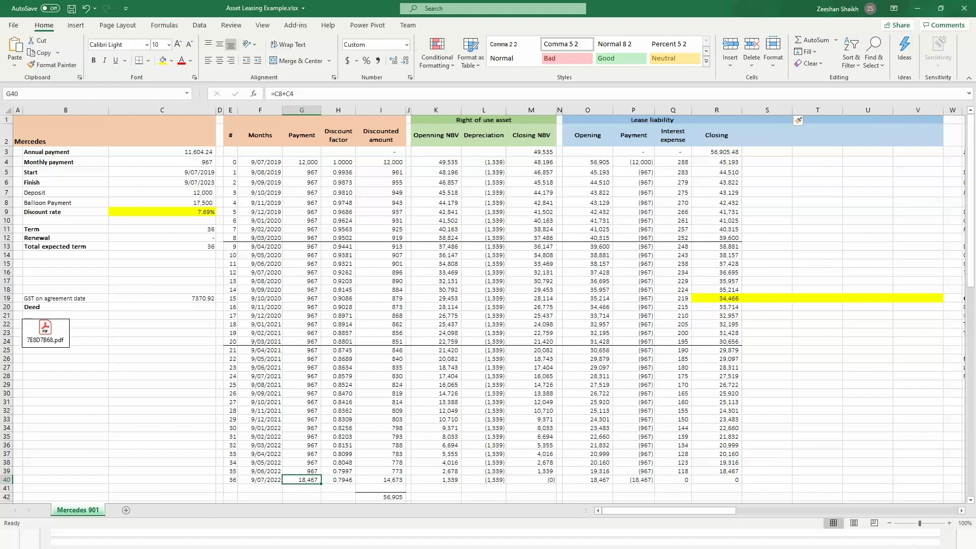
left_click_drag(231, 120, 386, 480)
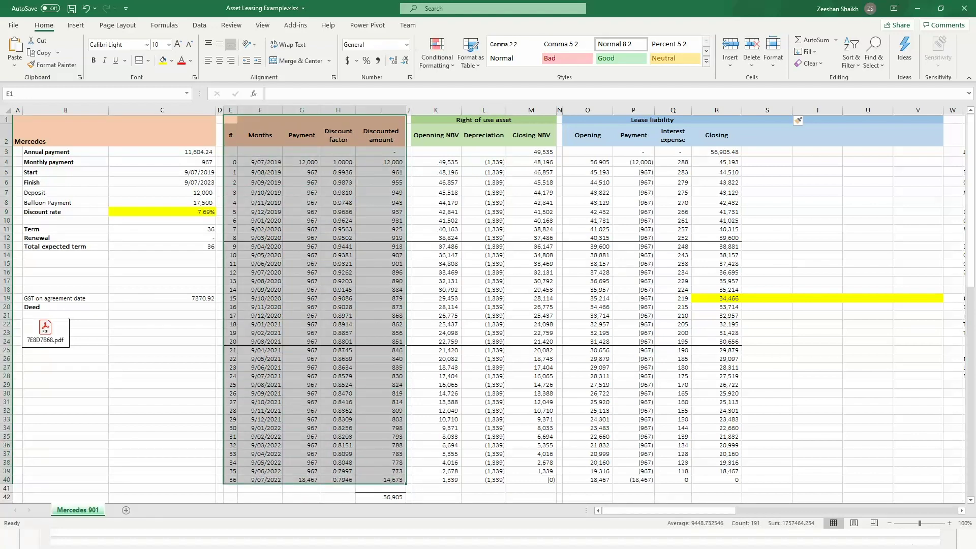
left_click_drag(483, 120, 531, 489)
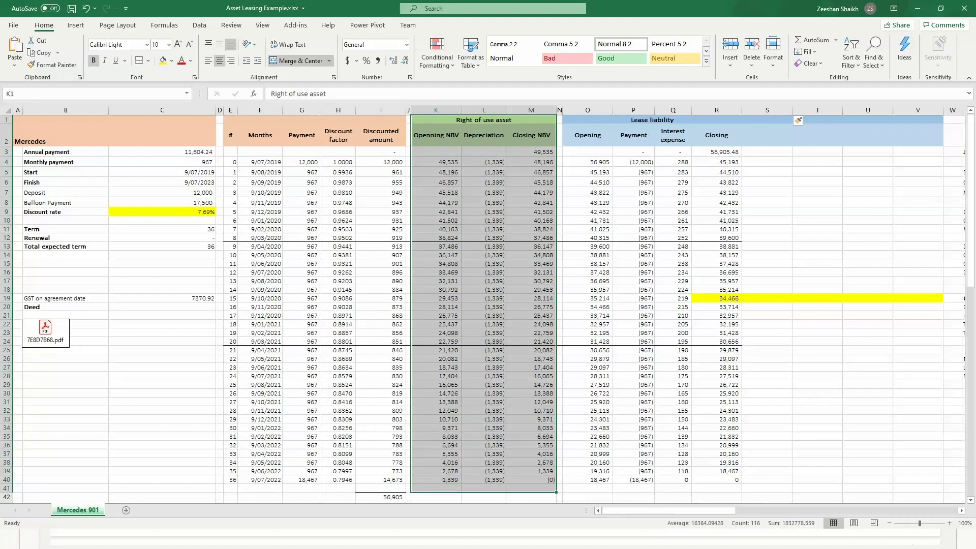
left_click_drag(651, 120, 716, 480)
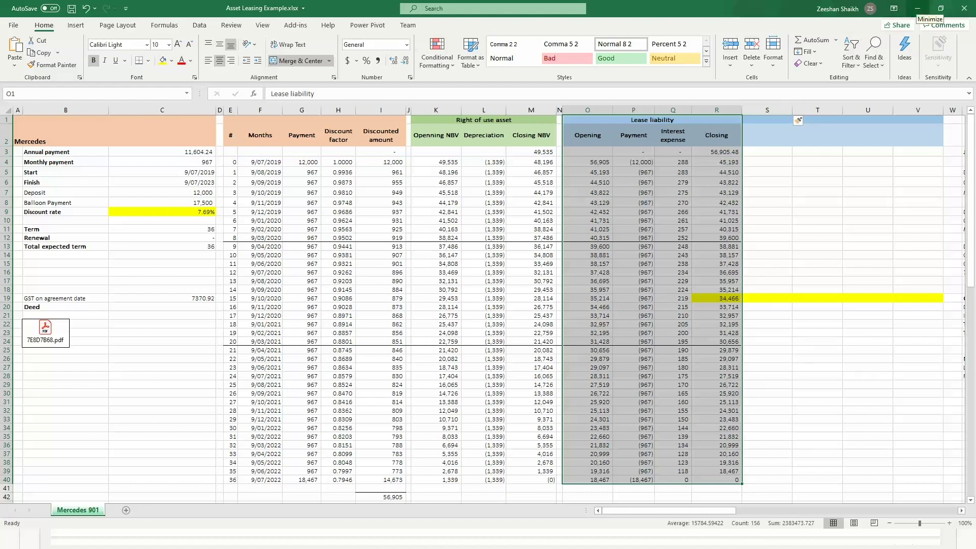
left_click(917, 8)
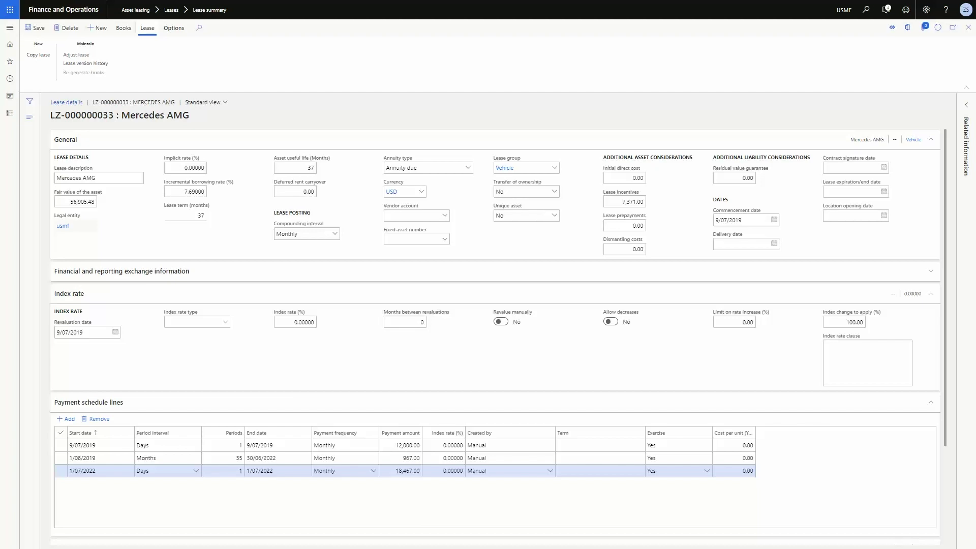
Open the lease's IFRS16 book and compare its asset and liability values with the right of use asset figures in the Excel example
left_click(123, 27)
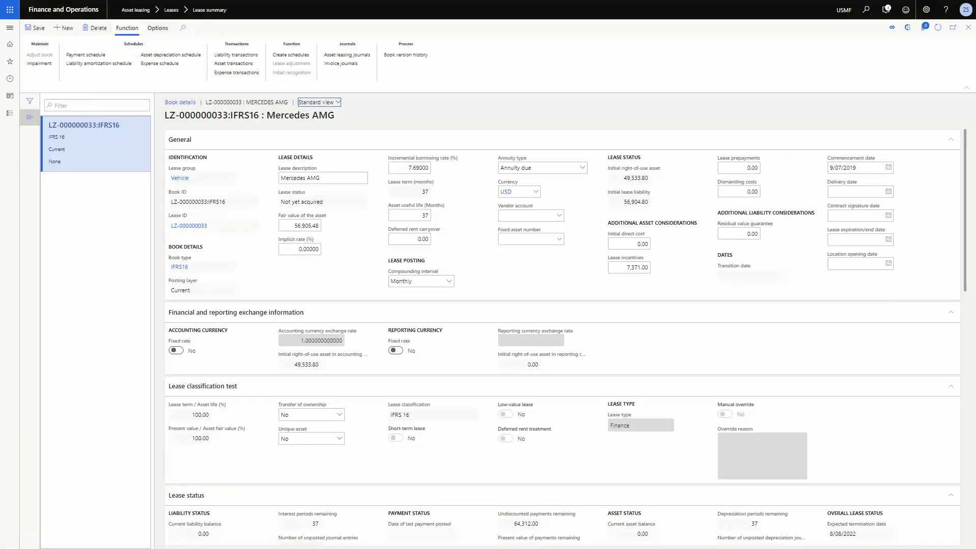
left_click(300, 225)
key("alt+Tab")
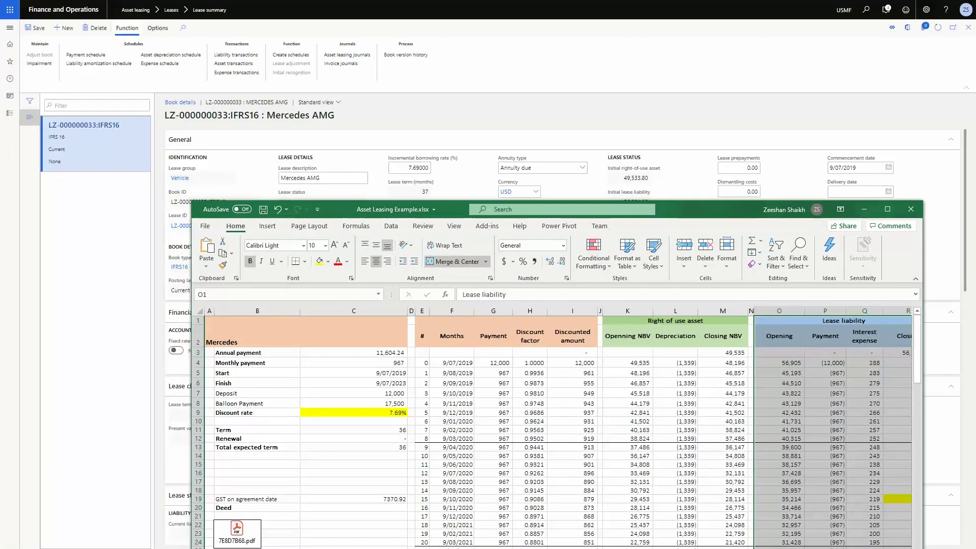
left_click(627, 430)
left_click(723, 353)
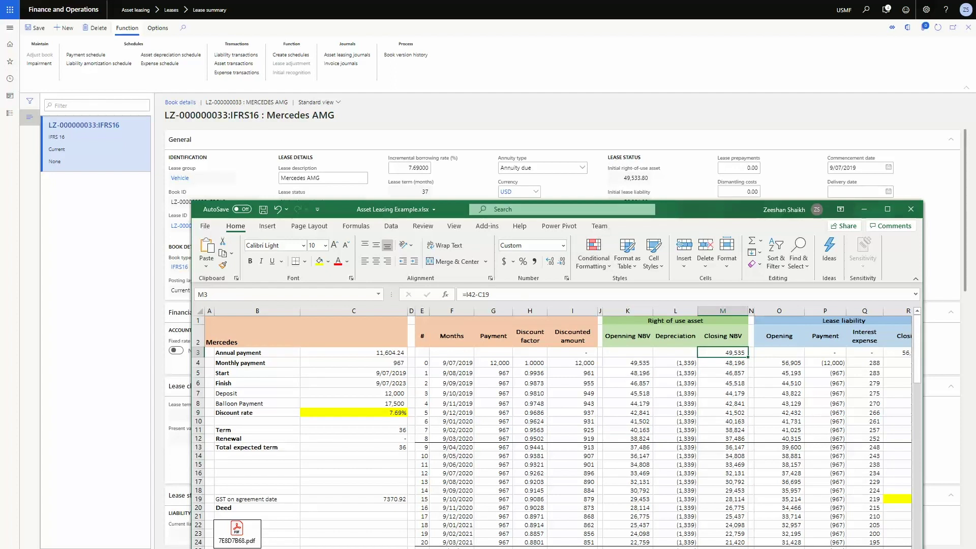
left_click_drag(712, 209, 716, 237)
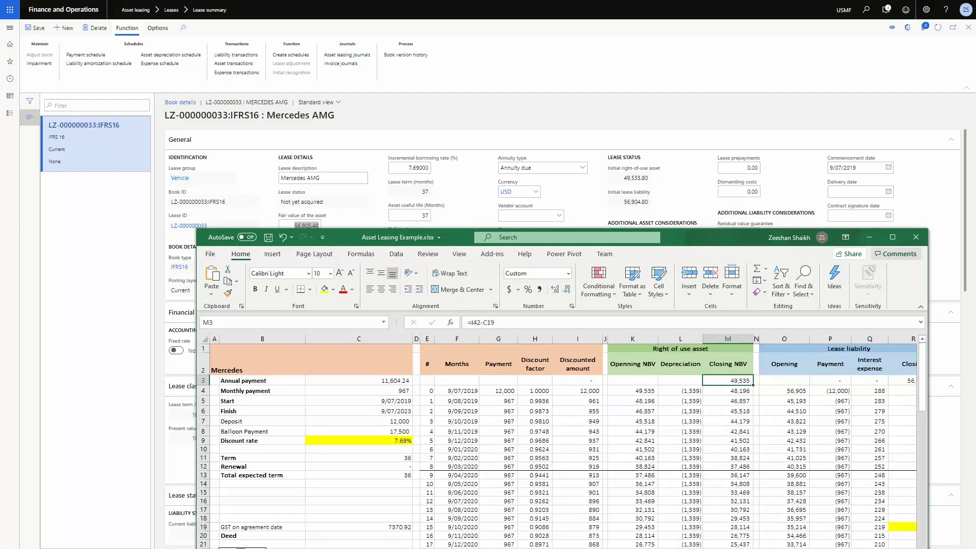
left_click(868, 237)
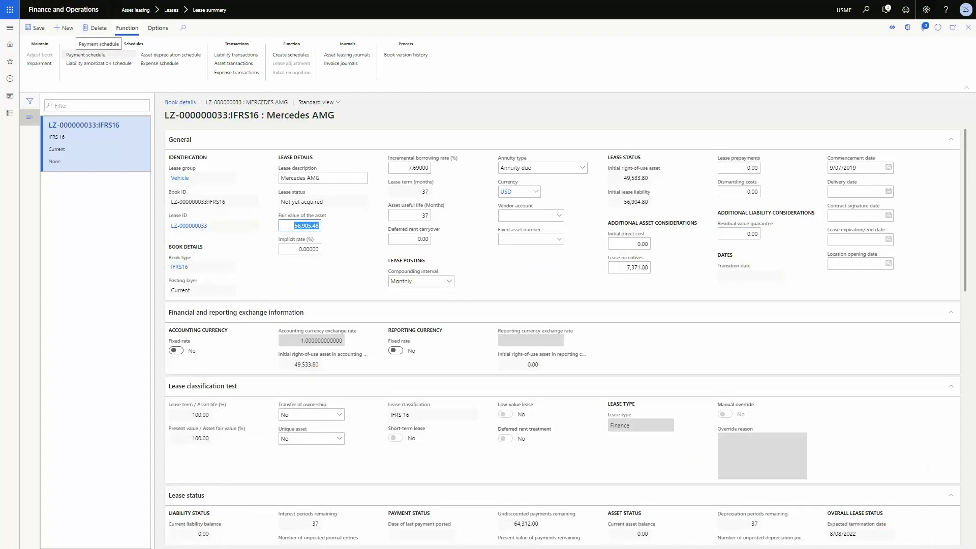
Review and confirm the book's payment schedule, and return to the book details
left_click(86, 55)
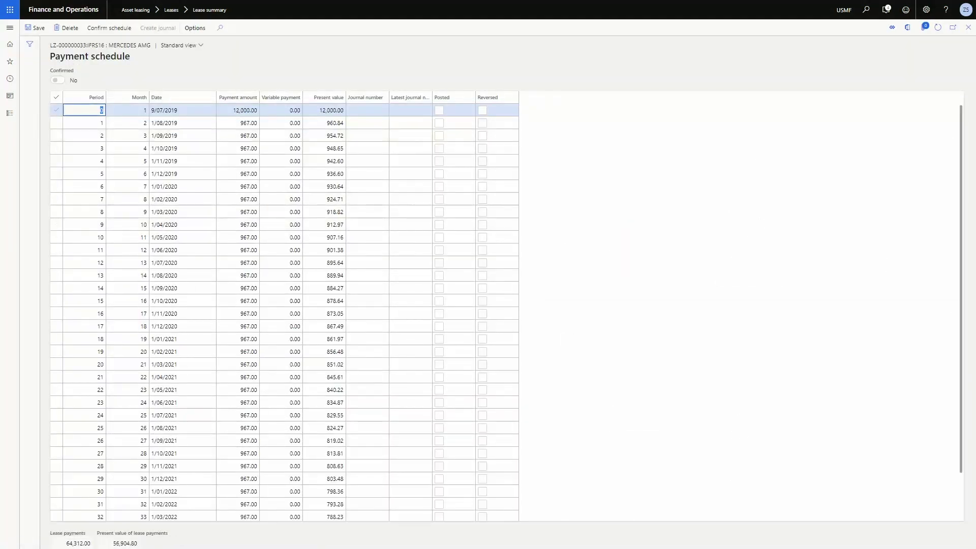
scroll(254, 437, "down", 2)
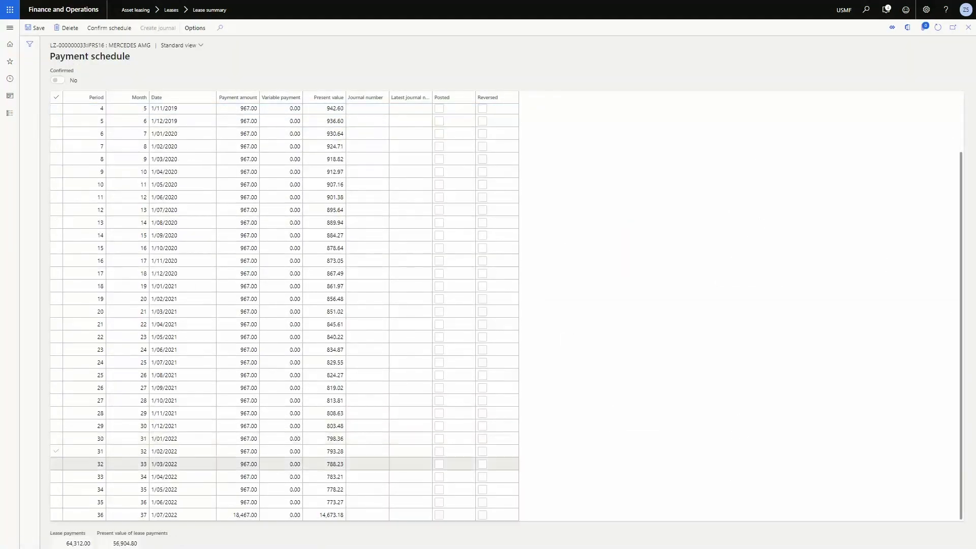
scroll(254, 477, "up", 2)
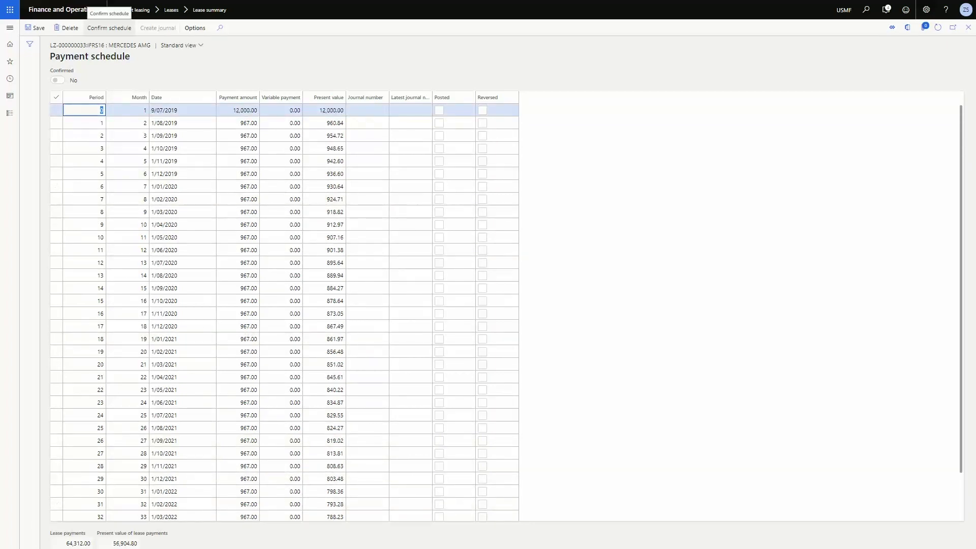
left_click(109, 27)
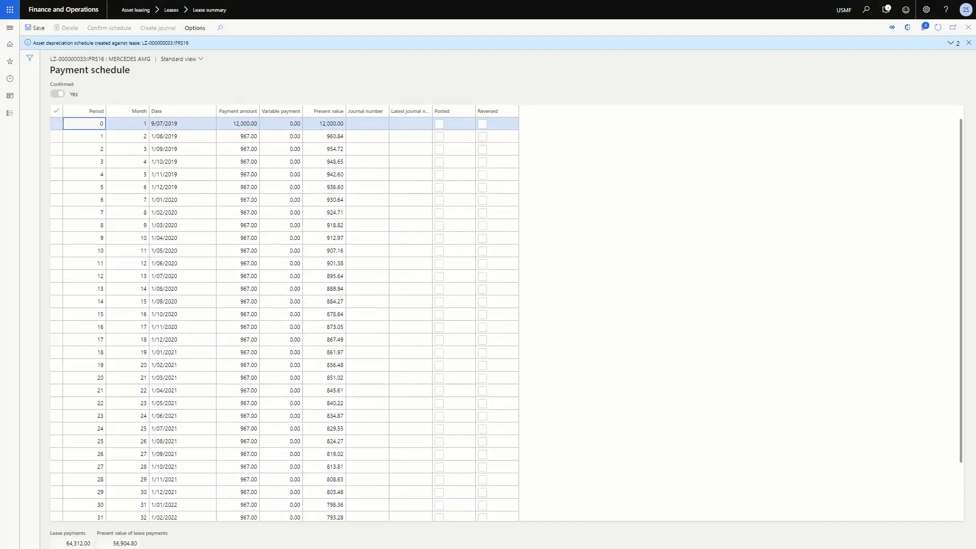
left_click(968, 28)
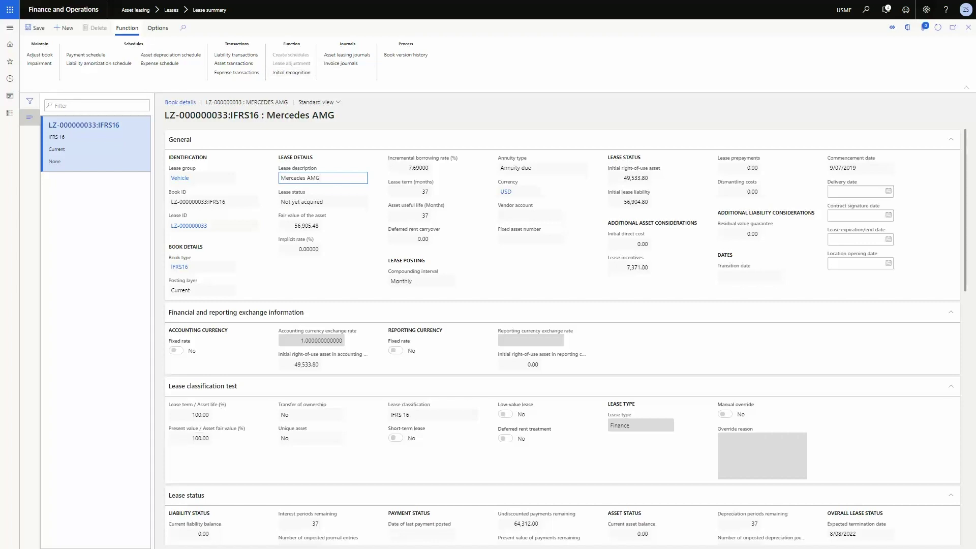
Check the lease book's initial right-of-use asset against the closing NBV in the Excel example
key("alt+Tab")
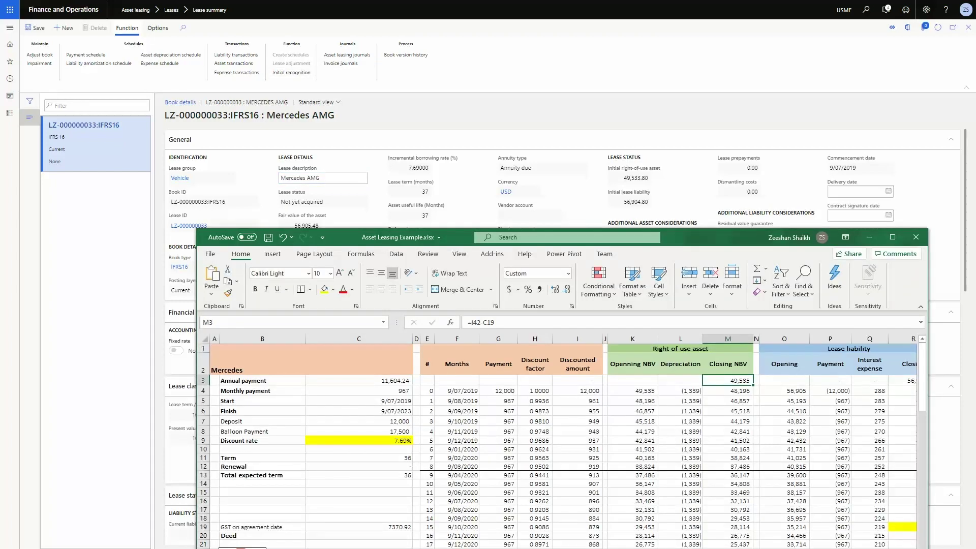
key("alt+Tab")
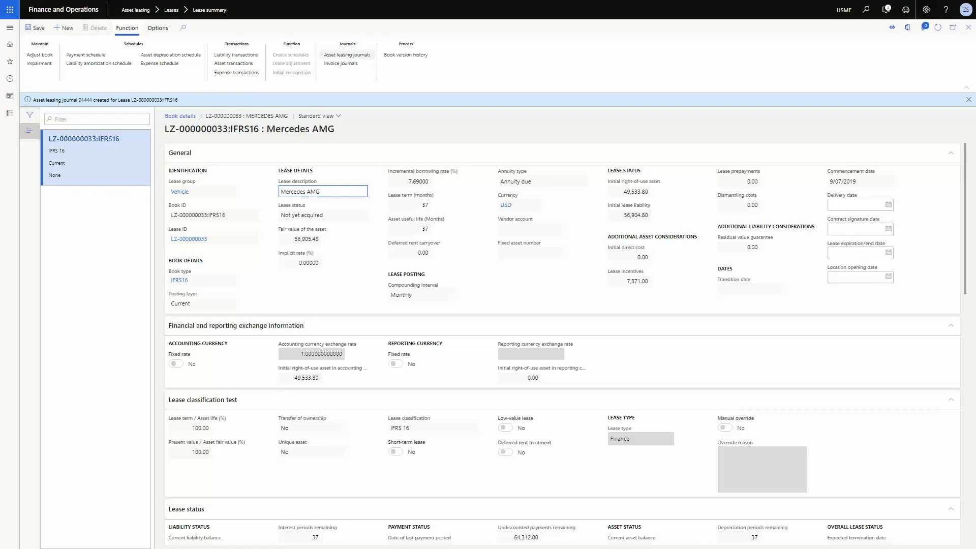
Open the lease book's asset leasing journals and review the right-of-use asset, finance lease liability and lease incentives lines
left_click(347, 55)
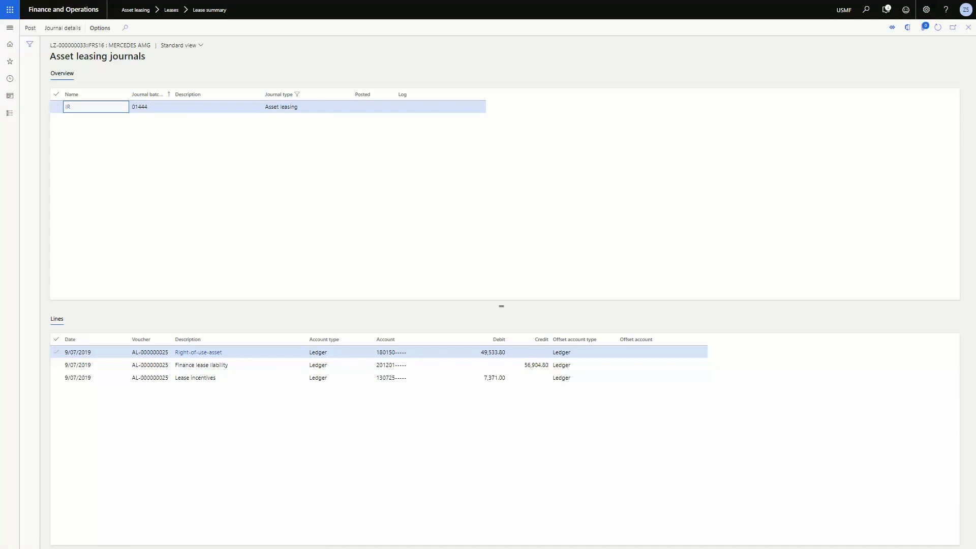
left_click(402, 352)
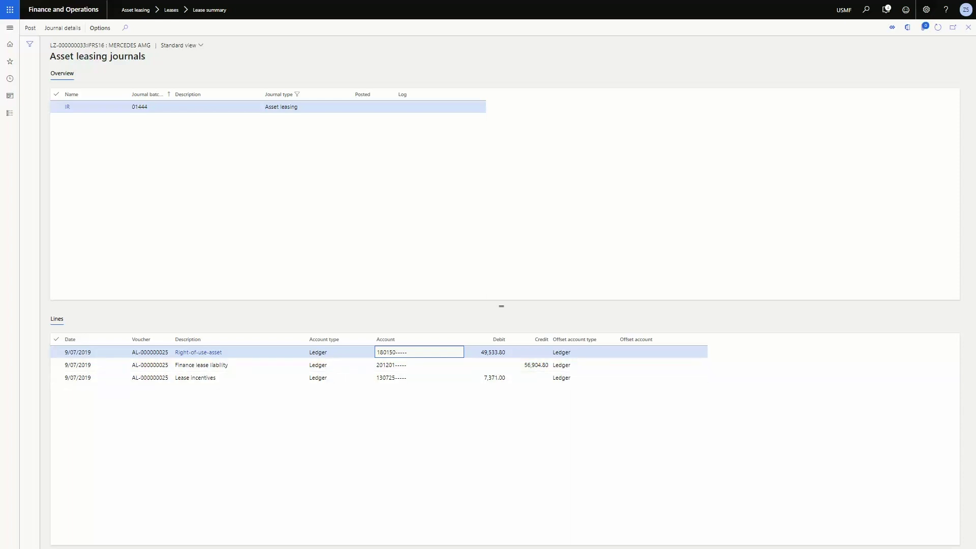
left_click(339, 365)
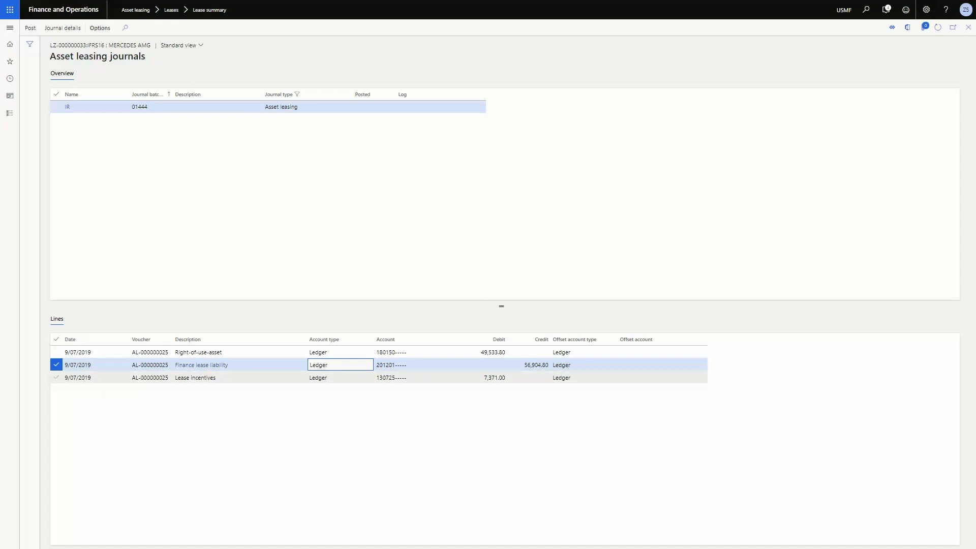
left_click(486, 378)
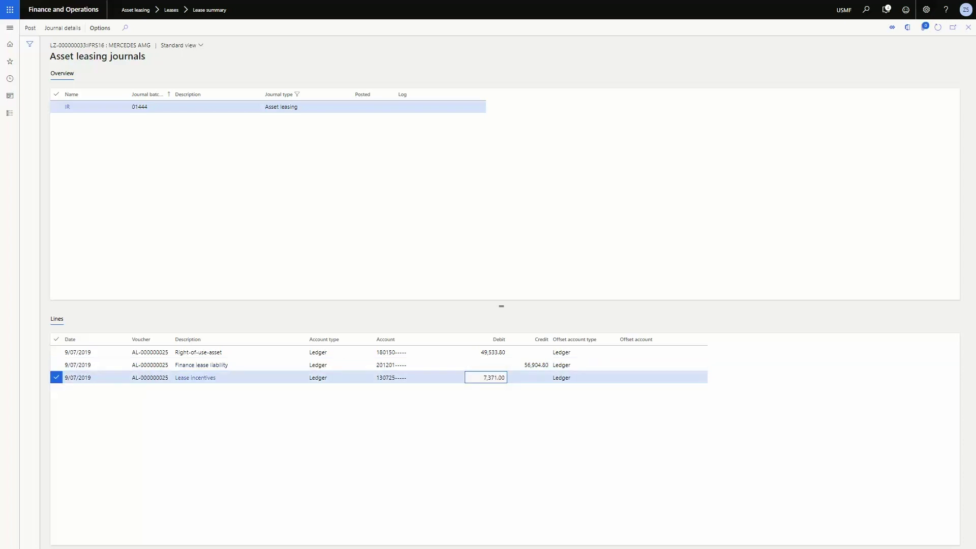
left_click_drag(505, 377, 482, 378)
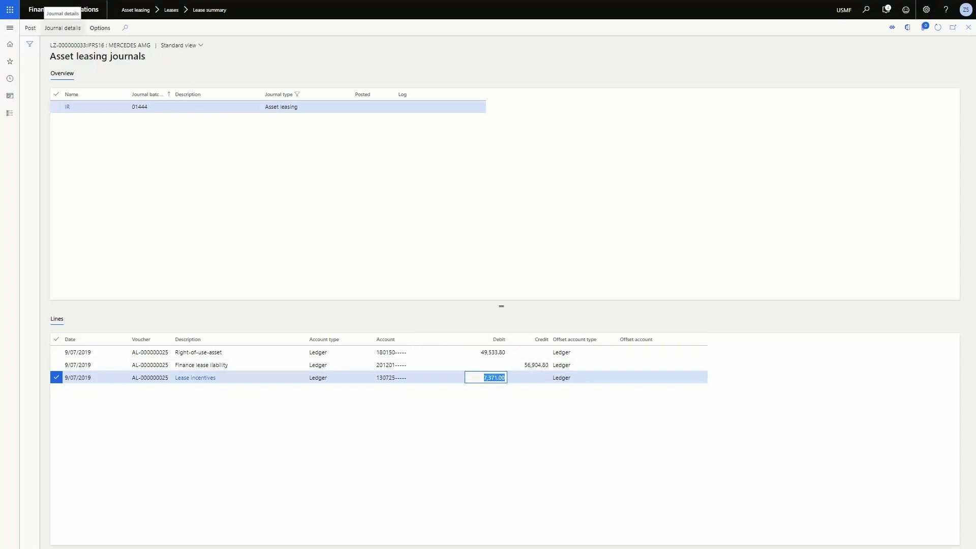
Open the initial recognition journal's voucher lines and inspect their accounts, amounts and general details
left_click(62, 28)
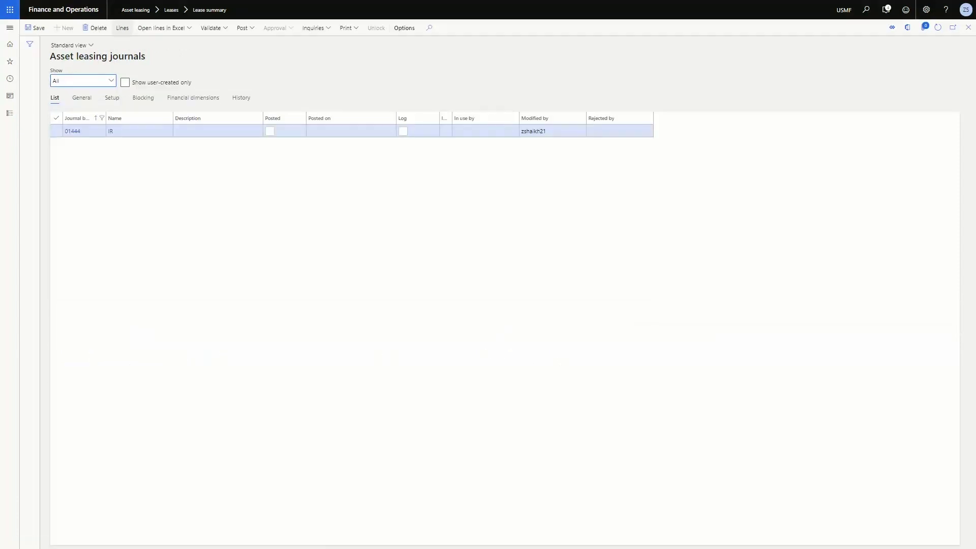
left_click(122, 28)
left_click(142, 174)
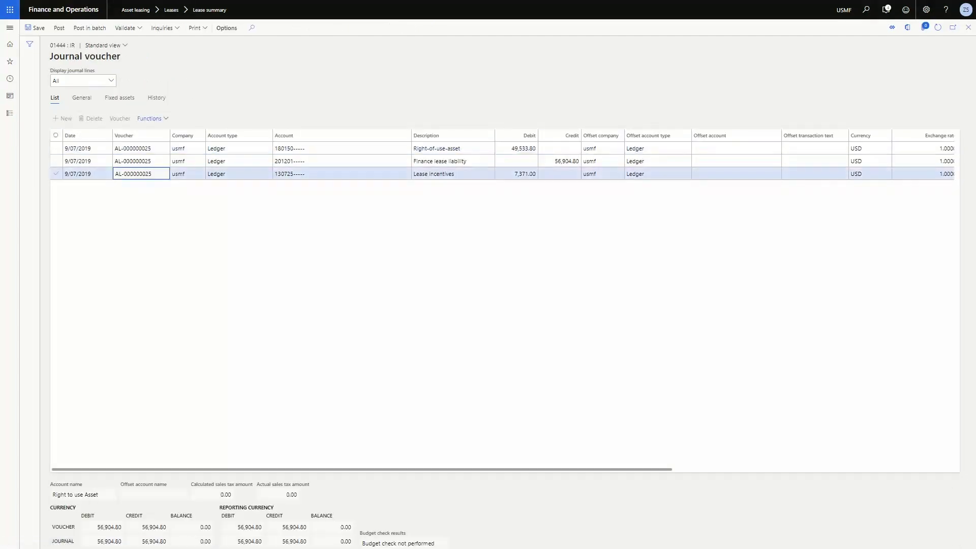
left_click(87, 174)
left_click(341, 173)
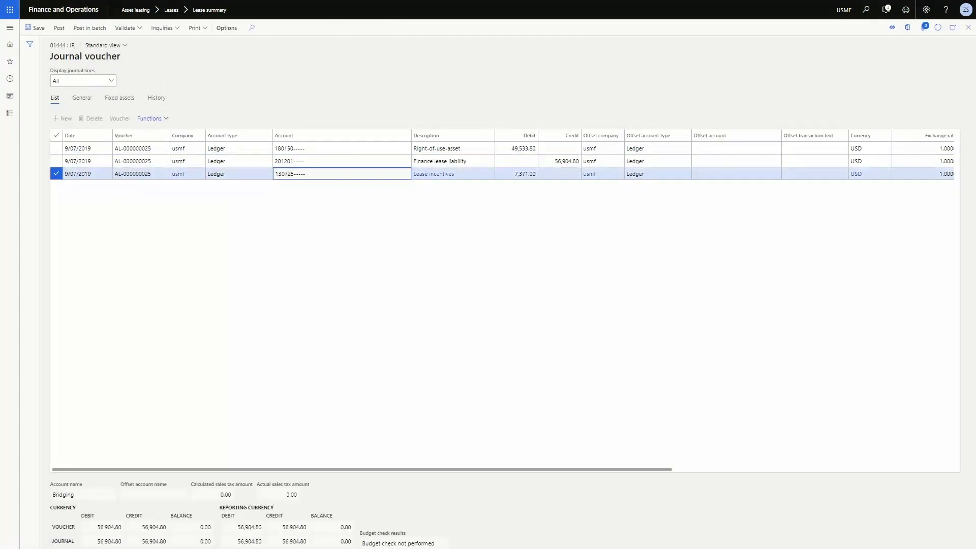
left_click(560, 174)
left_click(559, 161)
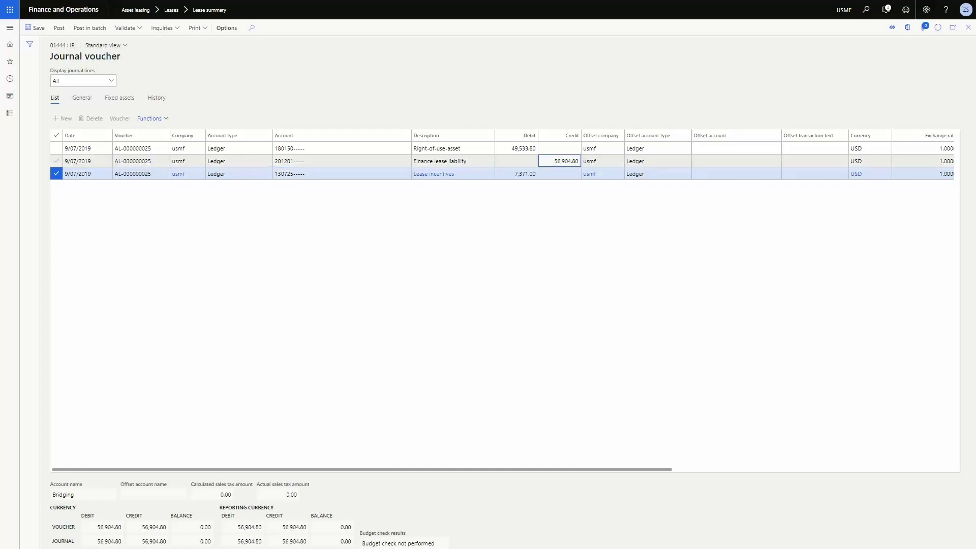
left_click(736, 174)
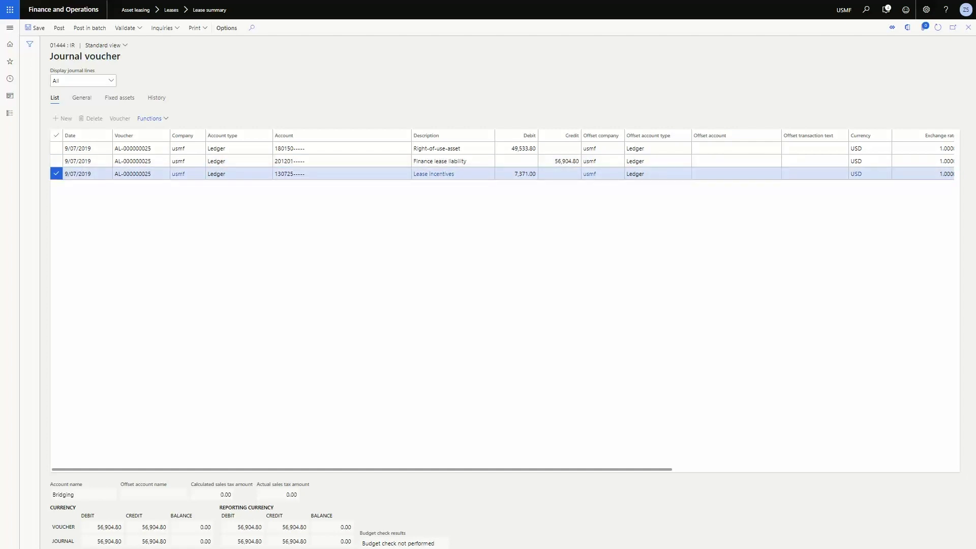
mouse_move(610, 469)
left_mouse_down()
mouse_move(867, 469)
mouse_move(610, 469)
left_mouse_up()
left_click(82, 98)
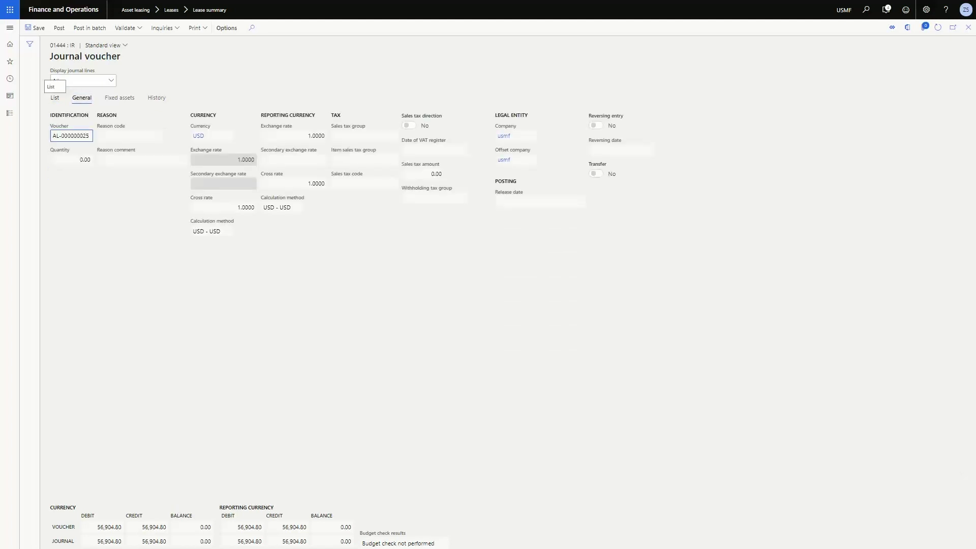
left_click(54, 97)
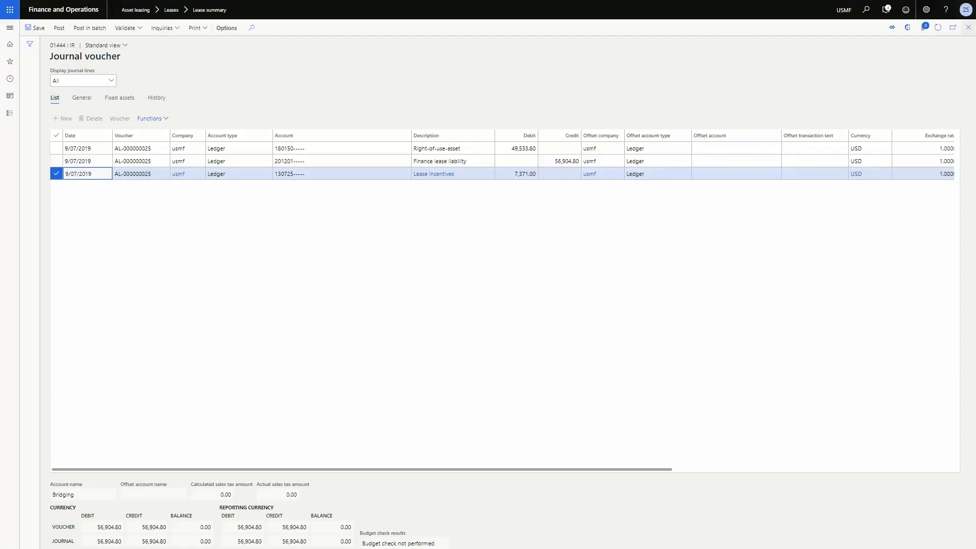
Leave the voucher details, post the initial recognition journal, and return to the book details
left_click(968, 28)
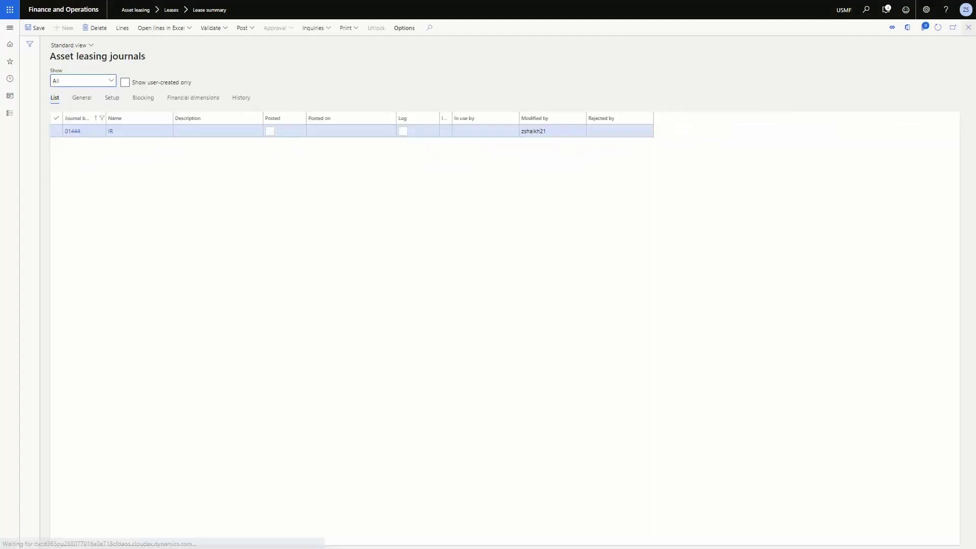
left_click(968, 28)
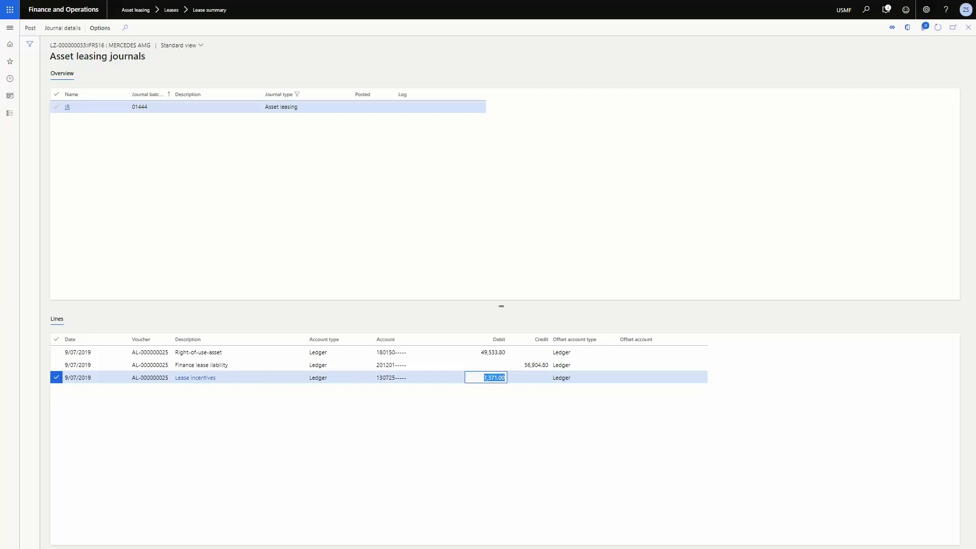
left_click(30, 28)
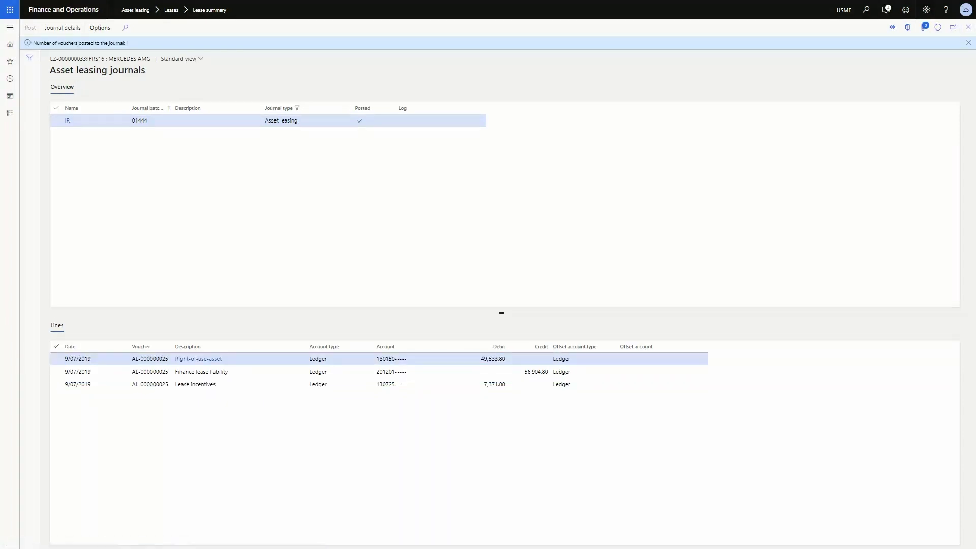
key("Escape")
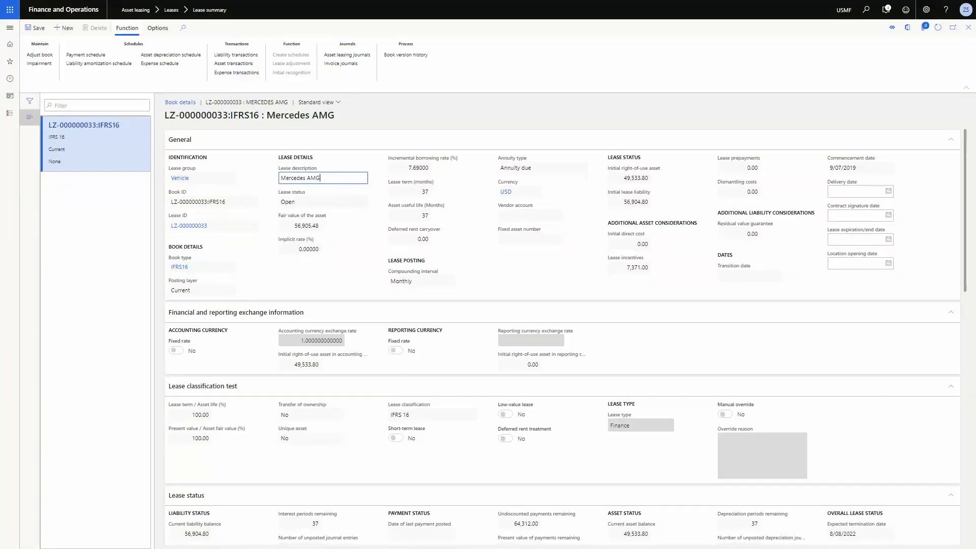
Create the payment journal for period 0 in the payment schedule, view its journal record, and return to the book details
left_click(86, 55)
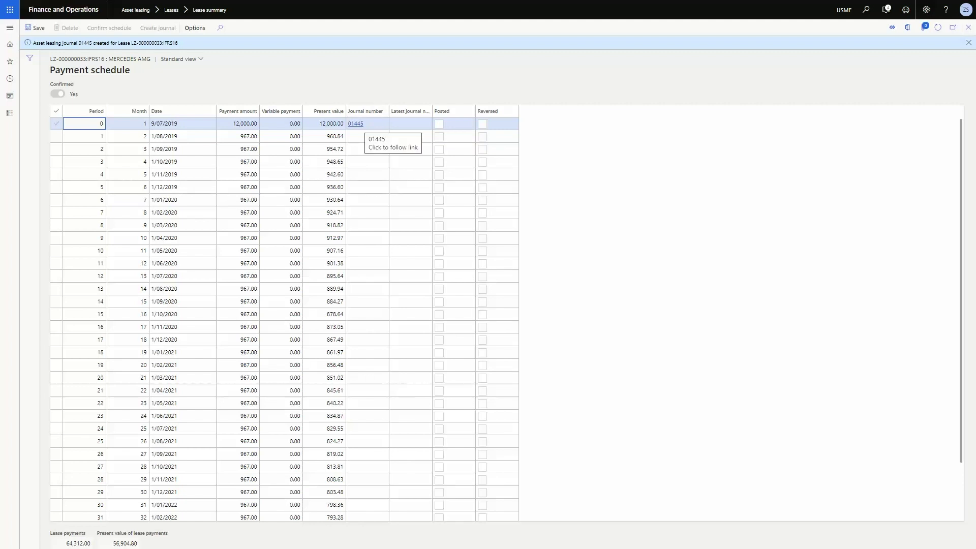
left_click(359, 124)
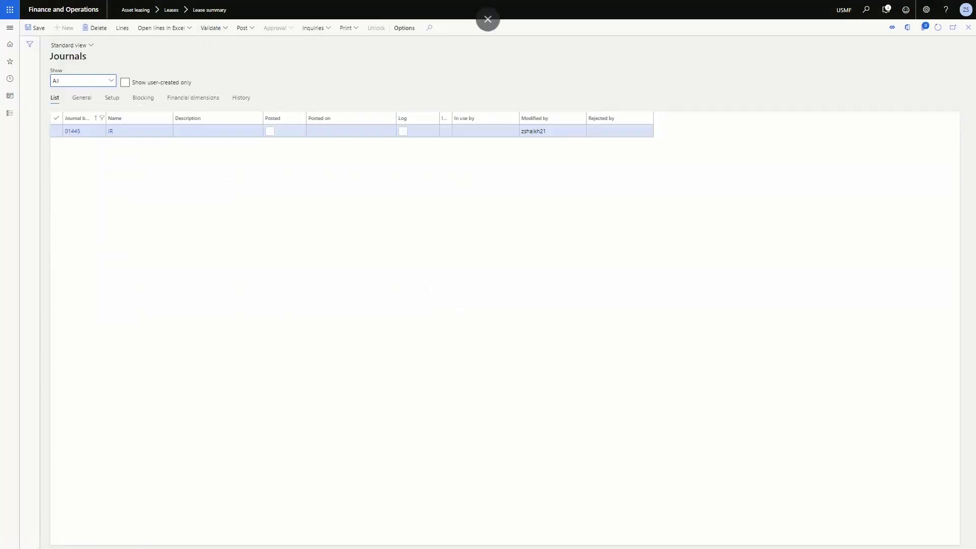
key("alt+Left")
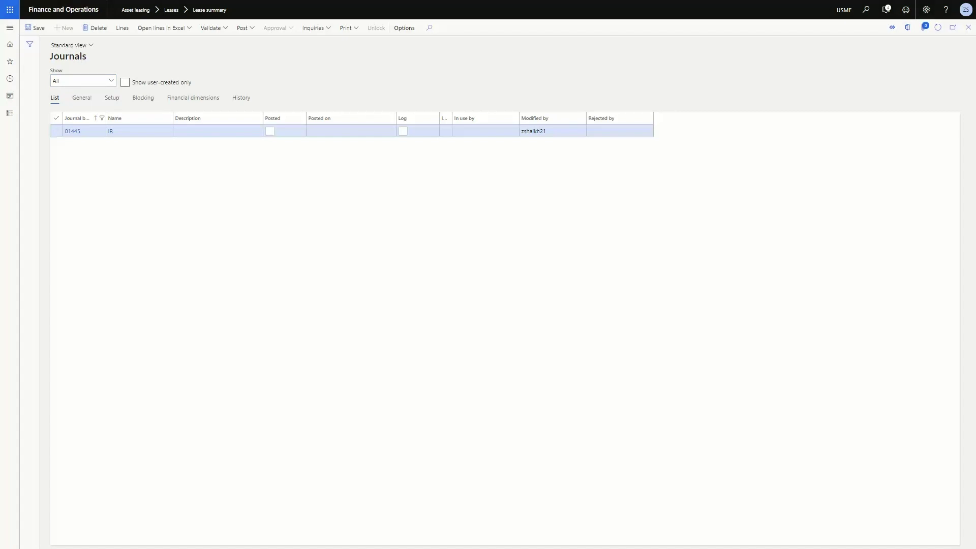
key("alt+Left")
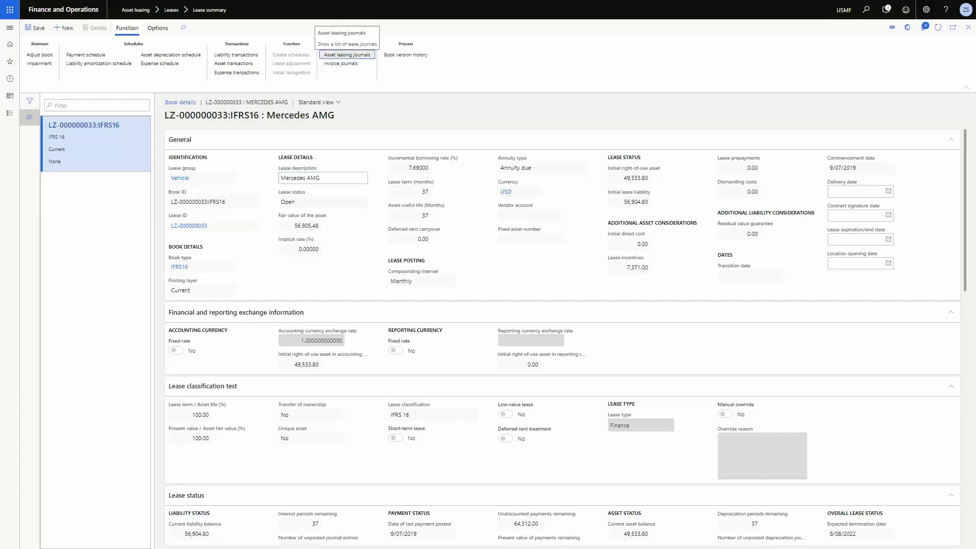
Review the finance lease payment lines of the unposted asset leasing journal, post it, and return to the book details
left_click(347, 55)
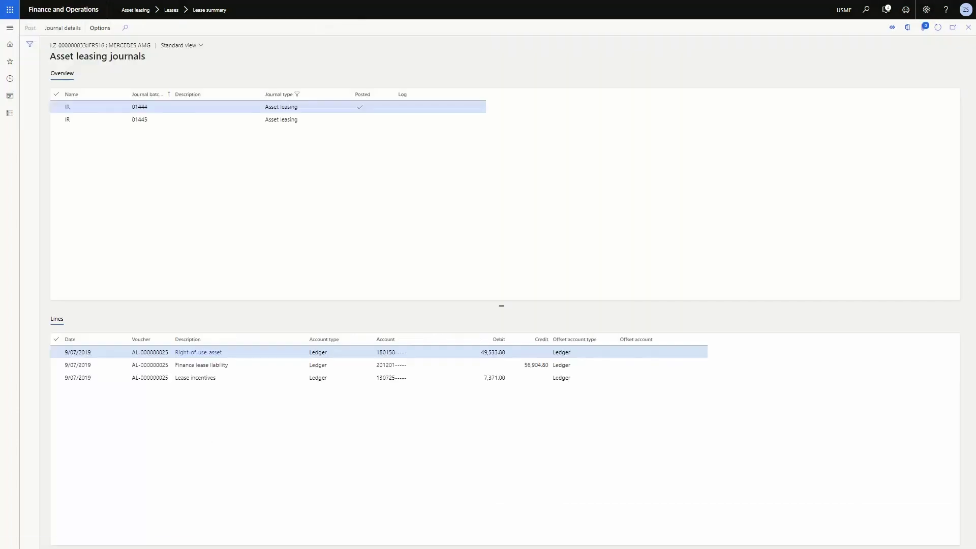
left_click(307, 119)
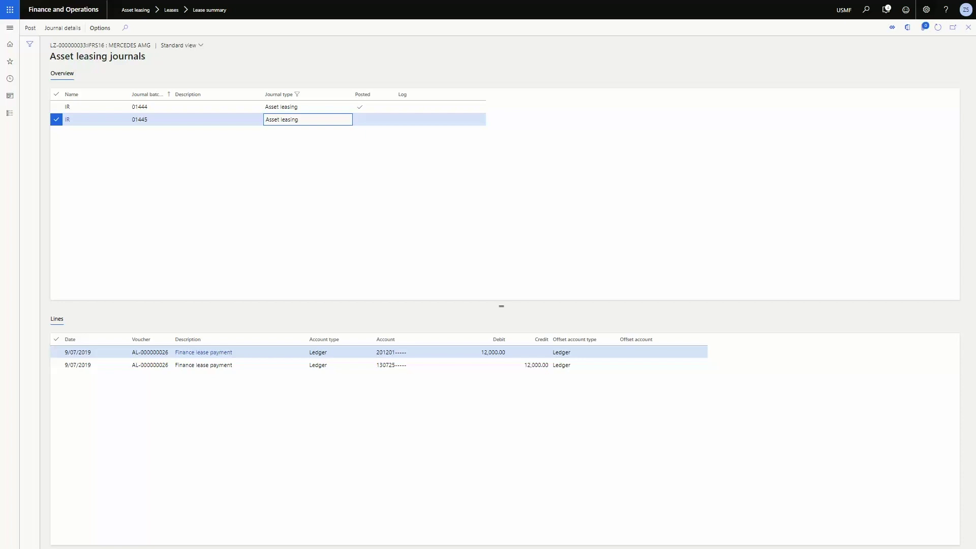
mouse_move(391, 352)
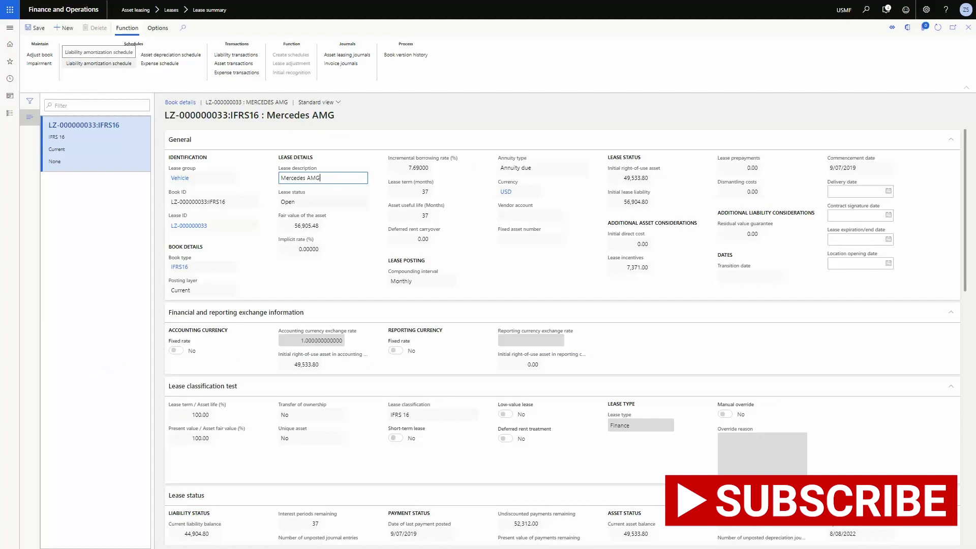
Create the period 0 interest journal from the liability amortization schedule, and post it in the asset leasing journals
left_click(99, 63)
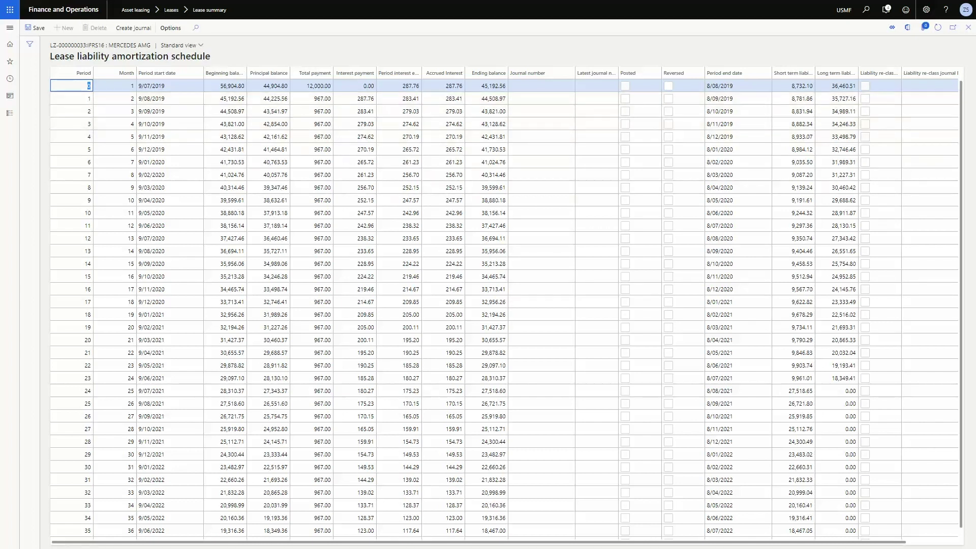
left_click(133, 28)
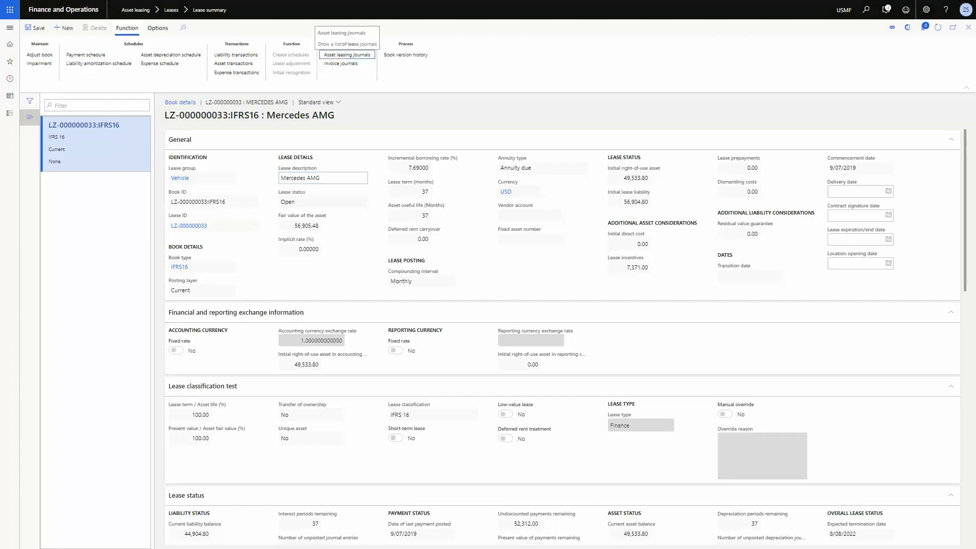
left_click(347, 55)
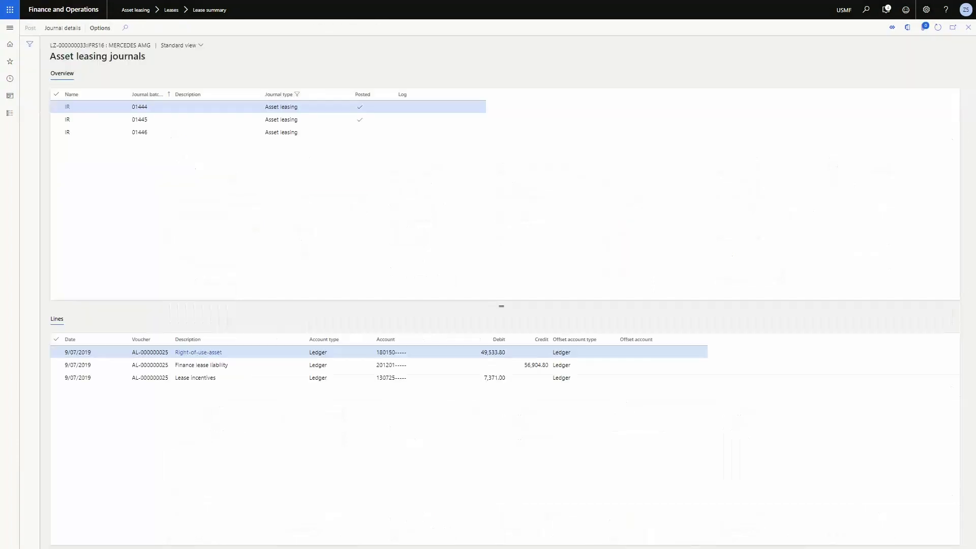
left_click(148, 132)
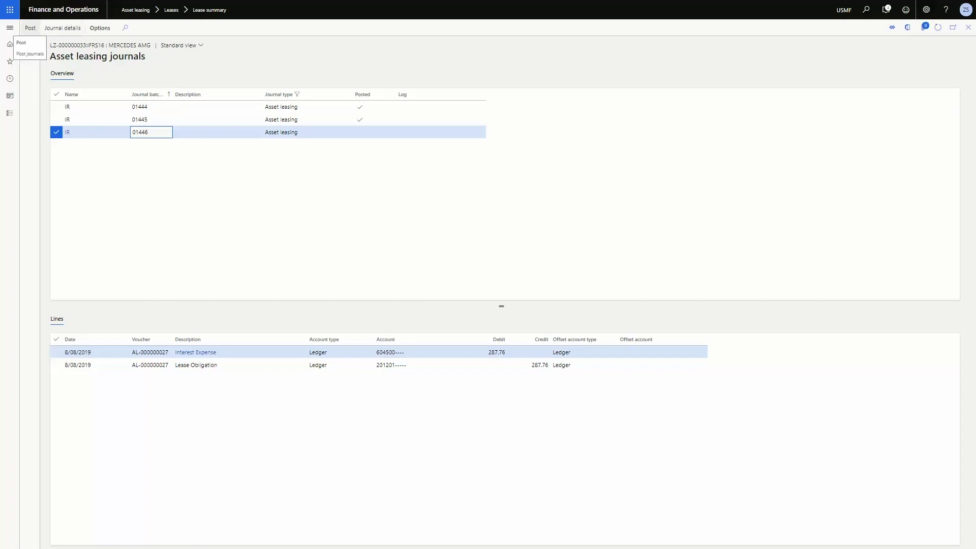
left_click(30, 27)
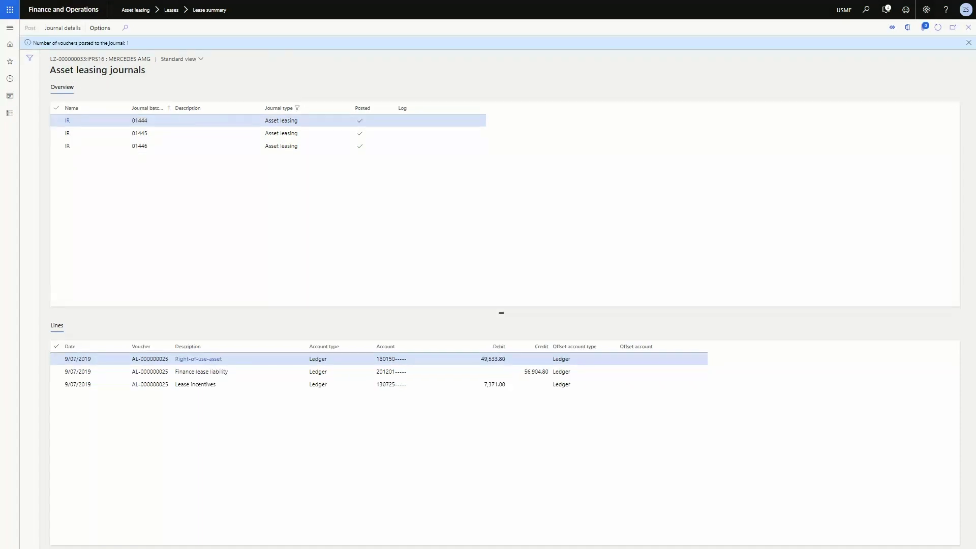
key("alt+Left")
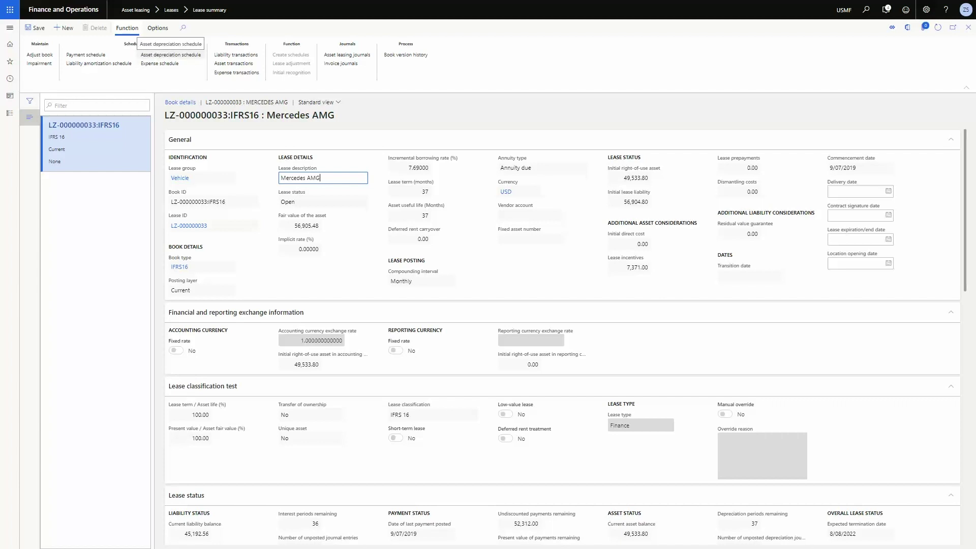
Compare the asset depreciation schedule's period 0 expense with depreciation cell L4 in the Excel example, shown with two decimals
left_click(170, 55)
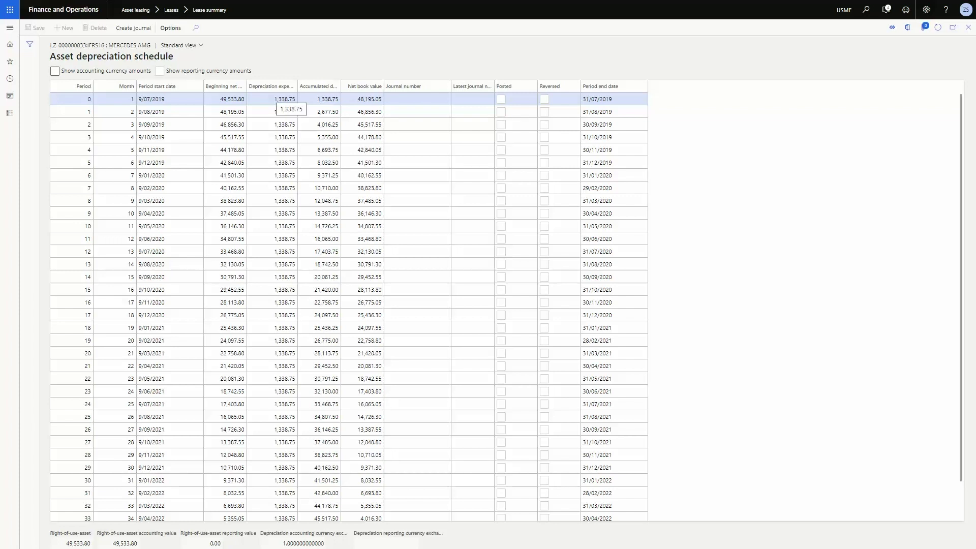
left_click(275, 98)
left_click_drag(1, 10, 579, 145)
left_click(552, 297)
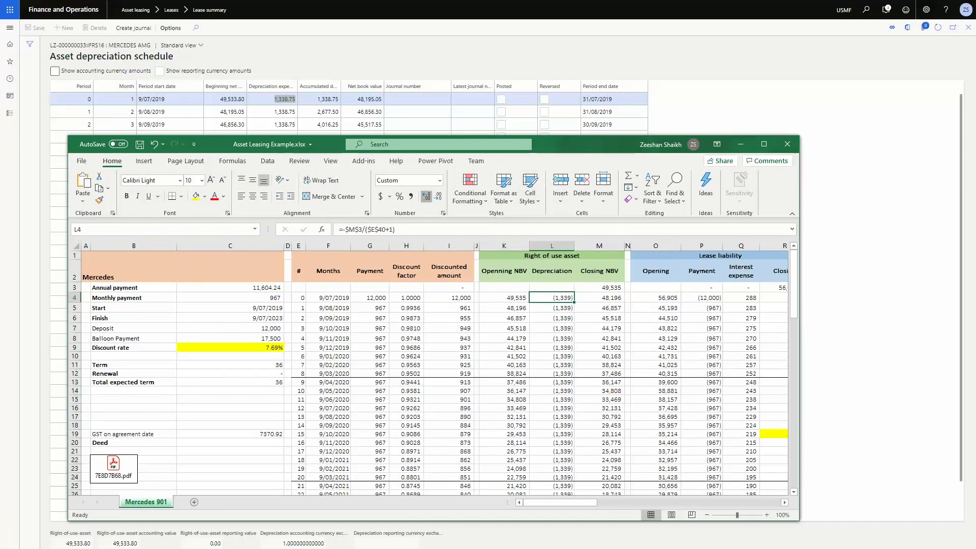
left_click(426, 196)
left_click(426, 196)
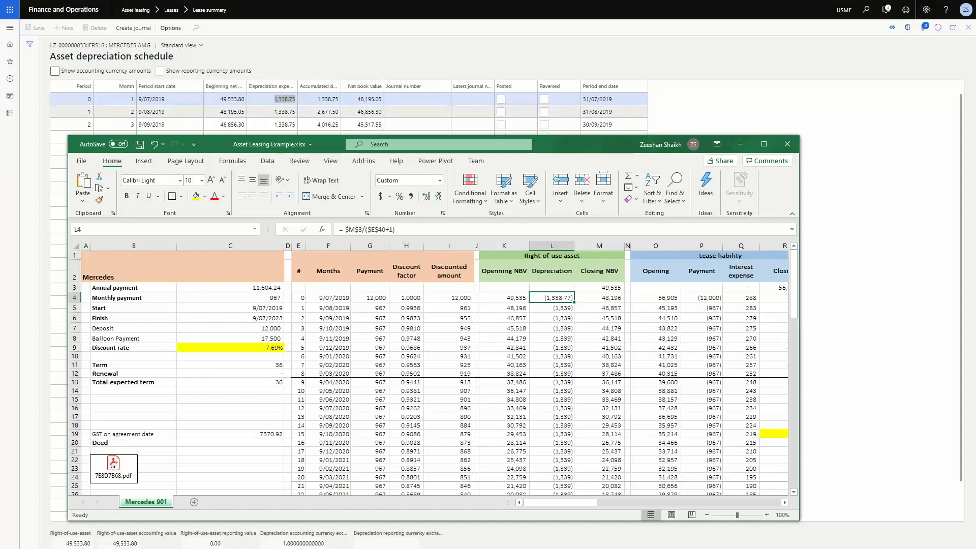
left_click(740, 144)
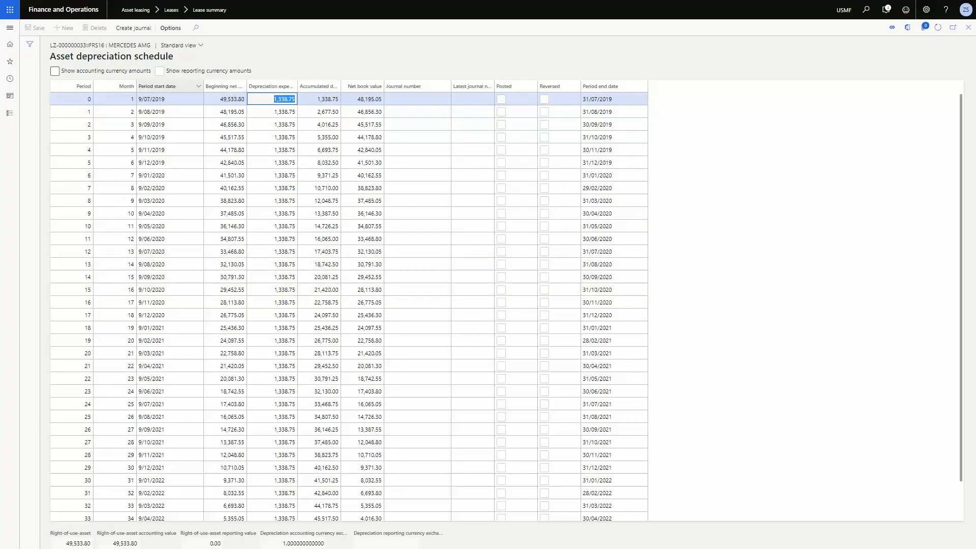
Create the asset depreciation journal for period 0, and return to the book details
left_click(133, 28)
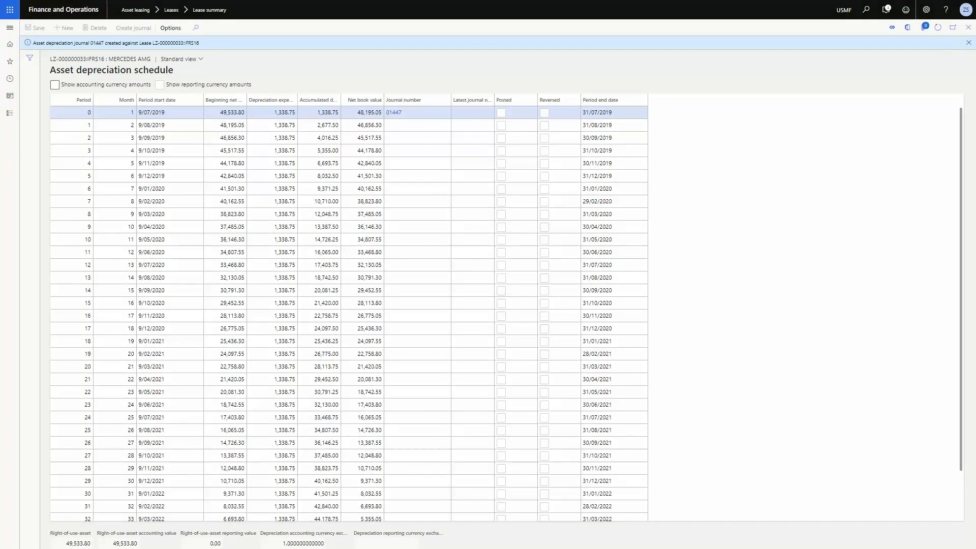
key("Escape")
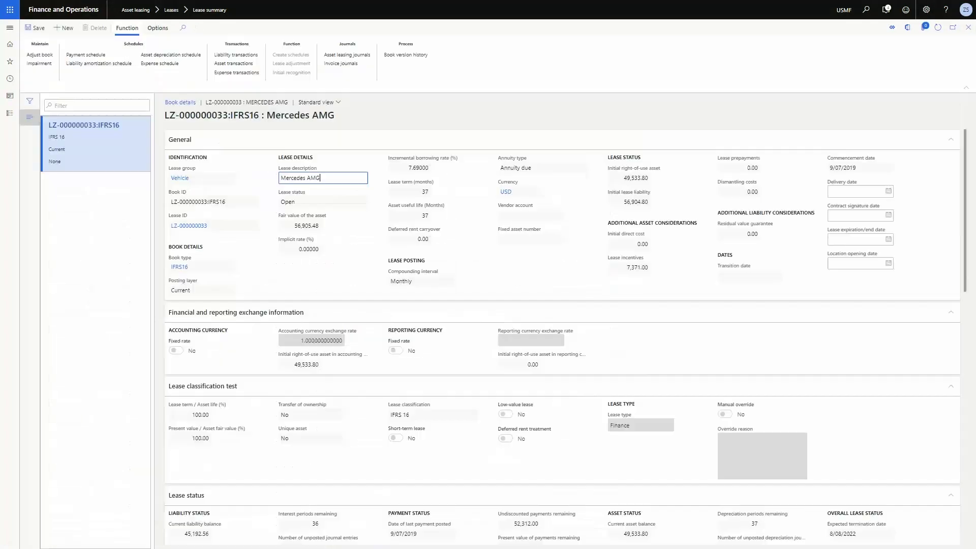
Post the unposted depreciation journal in the asset leasing journals, and return to the book details
left_click(347, 55)
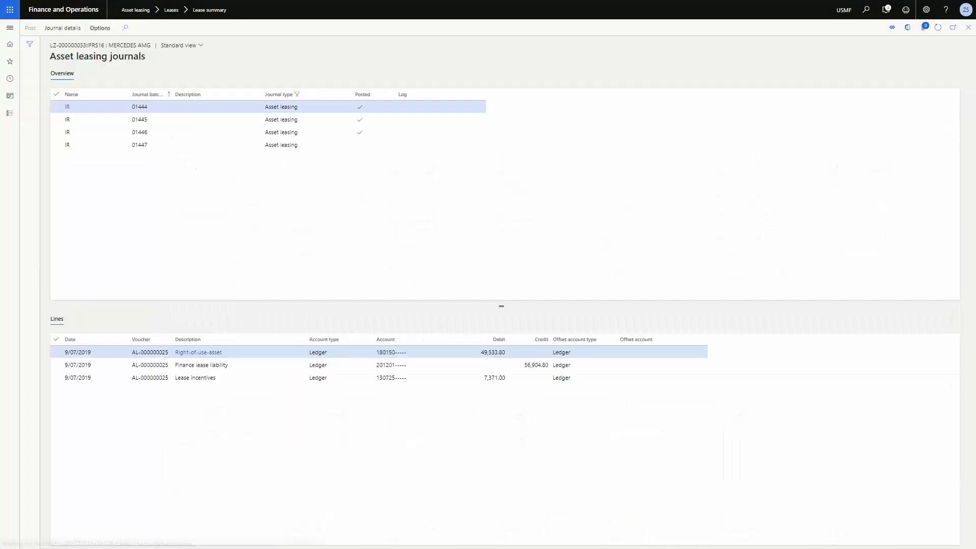
left_click(148, 144)
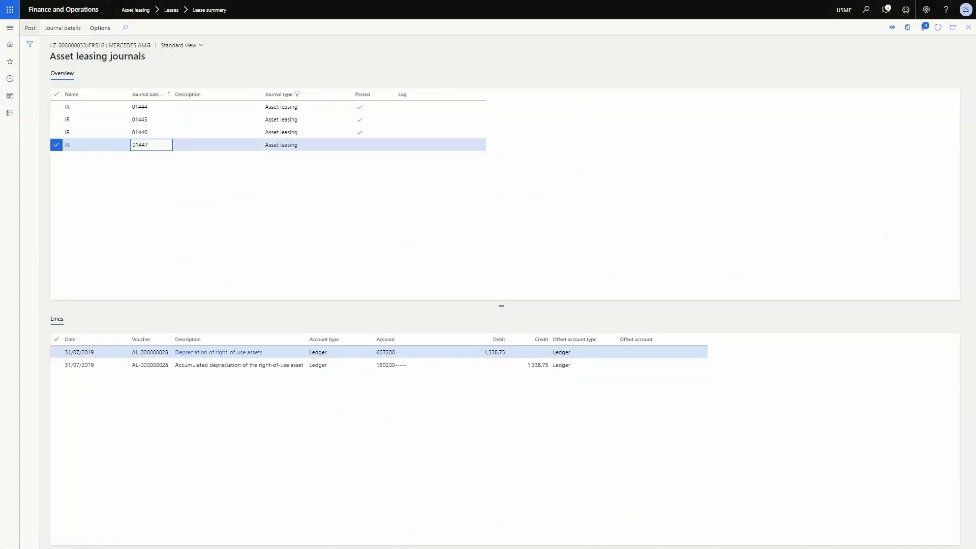
left_click(30, 28)
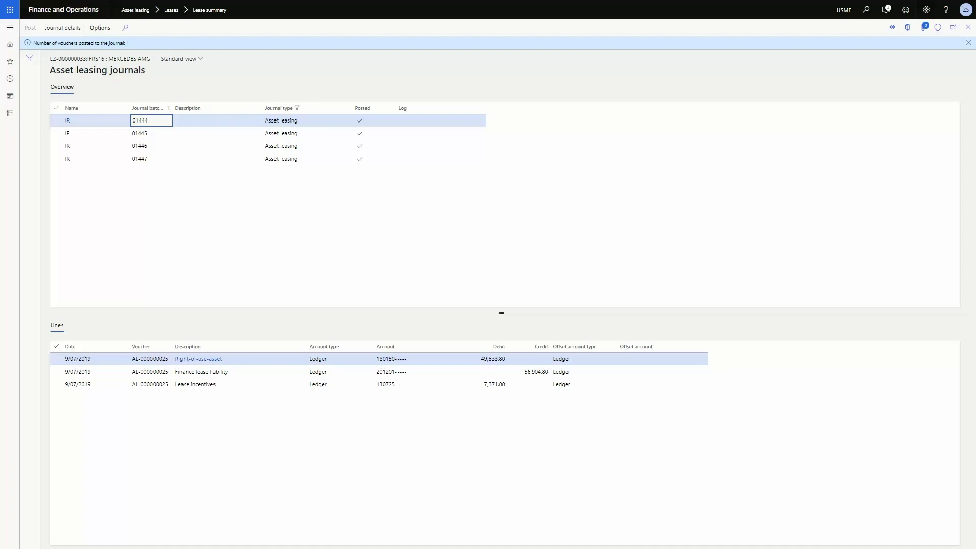
left_click(968, 43)
left_click(968, 27)
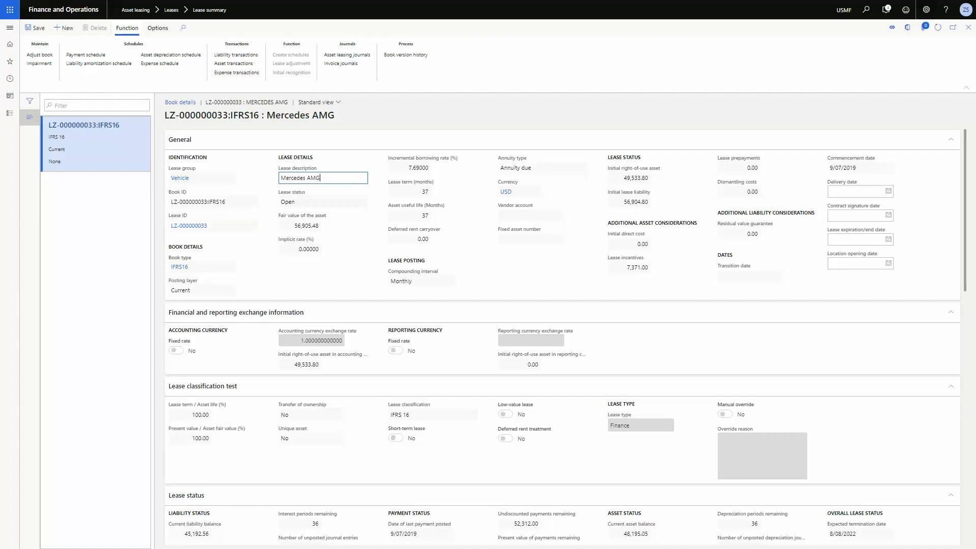
Open the periodic batch journal creation and review its selectable schedules and background processing options
left_click(9, 112)
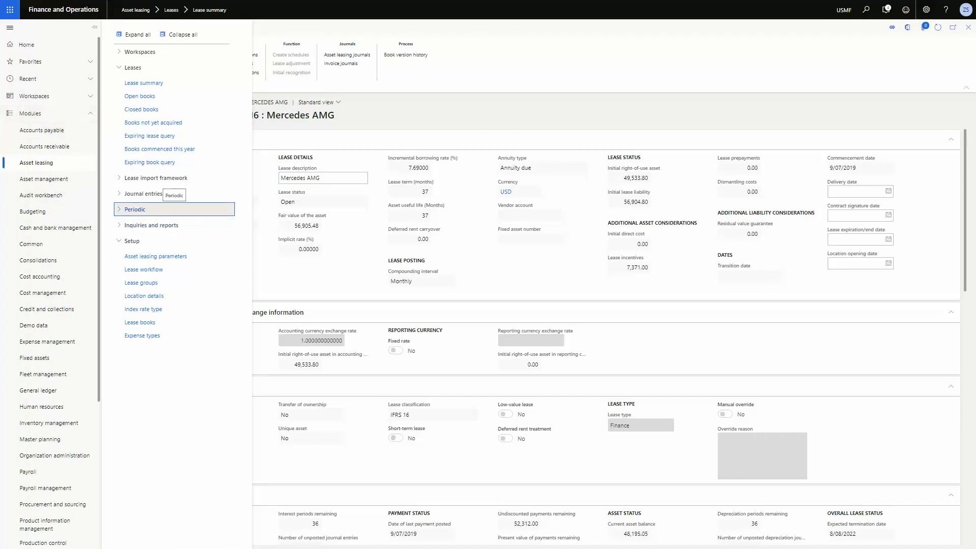
left_click(152, 209)
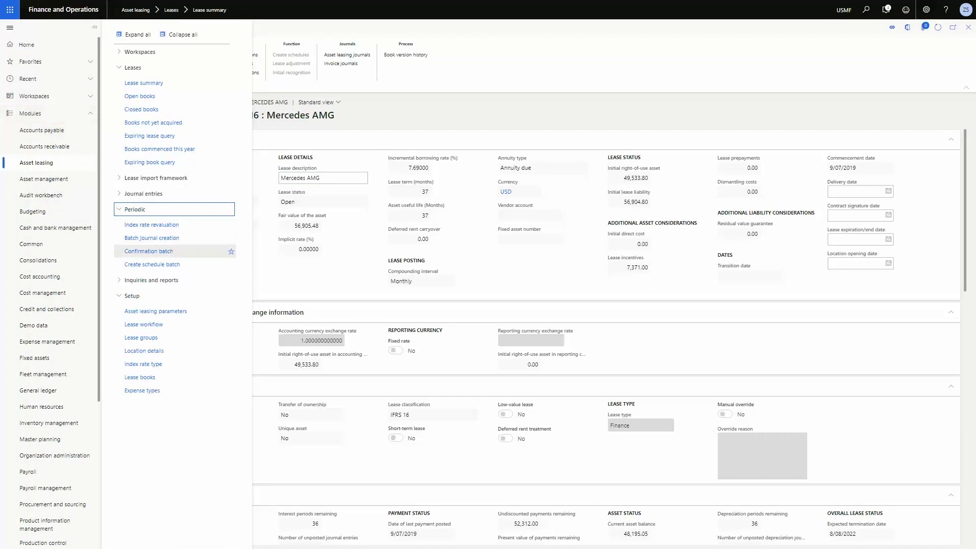
left_click(153, 238)
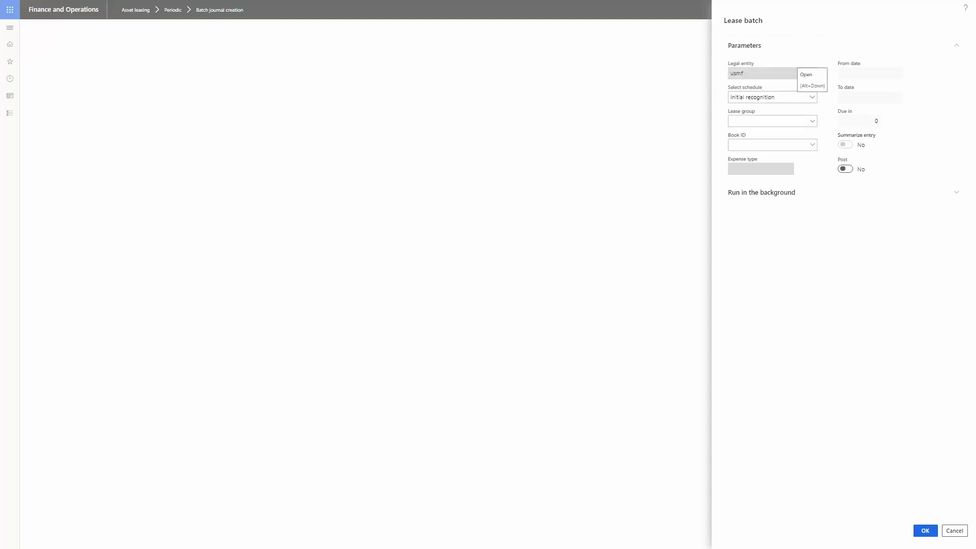
left_click(811, 96)
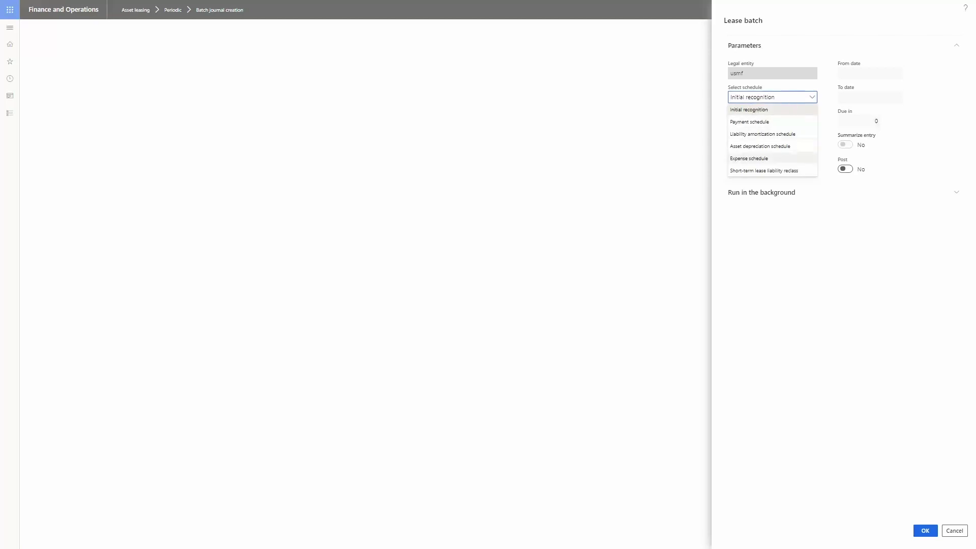
left_click(761, 192)
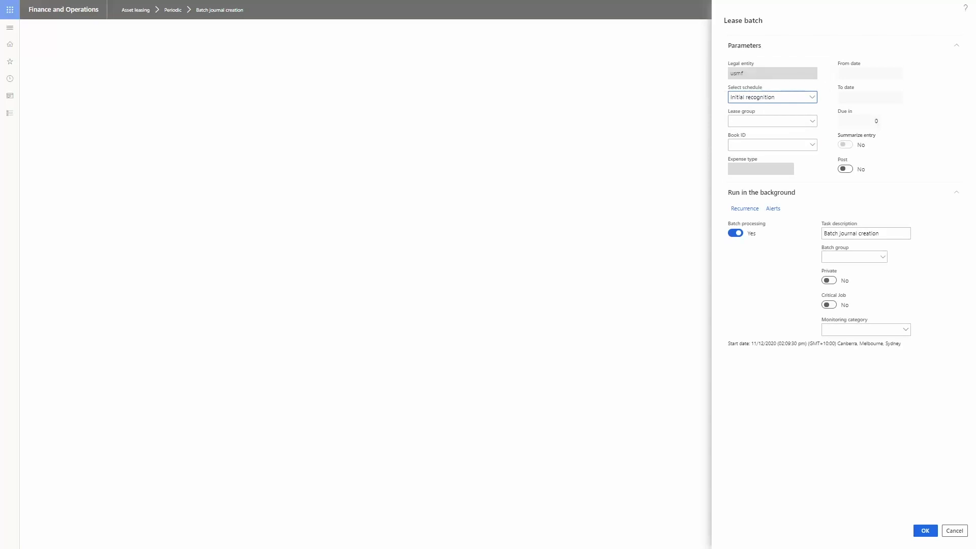
Review the lease group and book ID choices, try the Post option, and cancel the lease batch
left_click(772, 121)
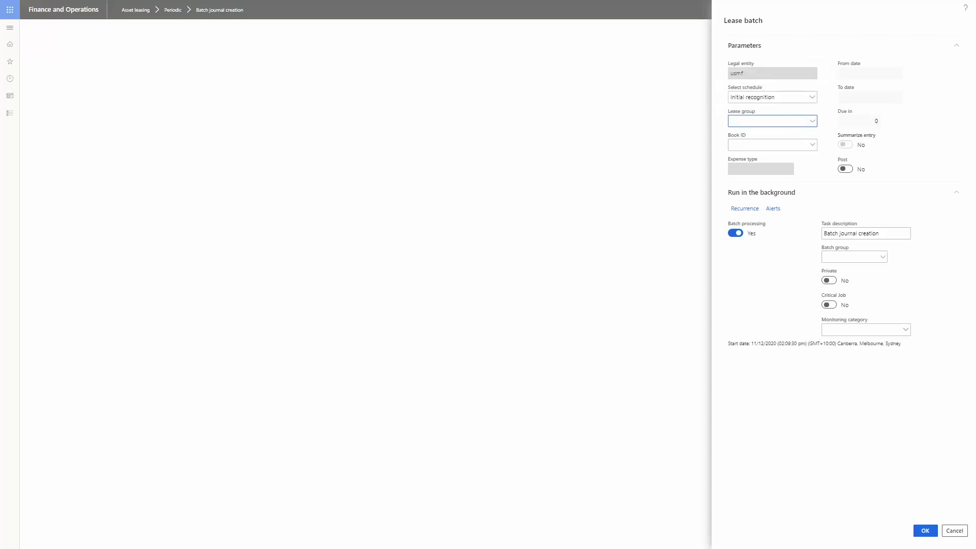
left_click(812, 121)
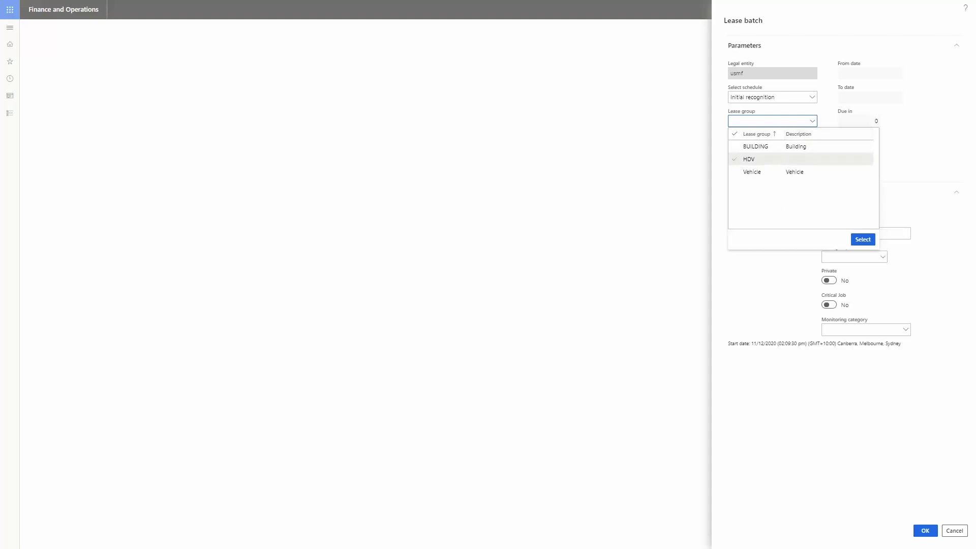
left_click(863, 240)
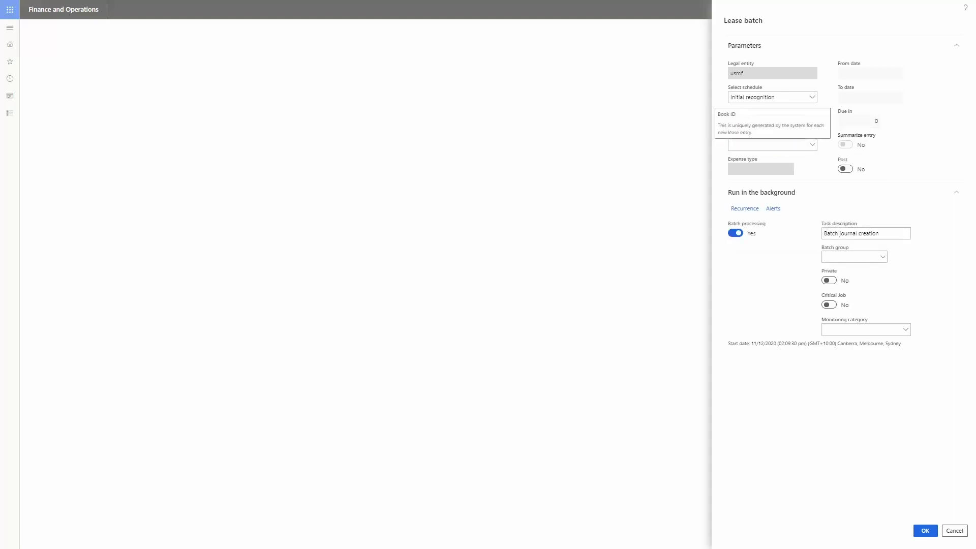
left_click(812, 145)
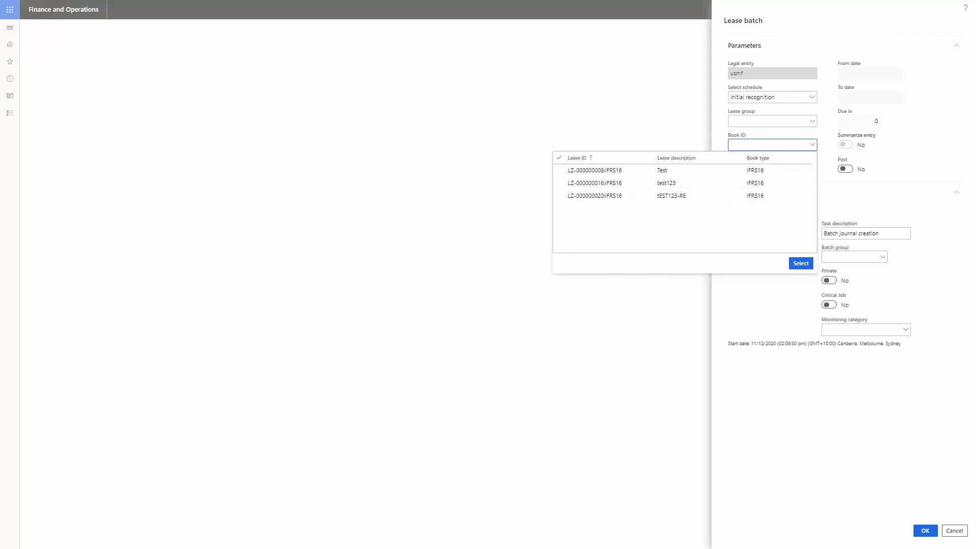
left_click(890, 192)
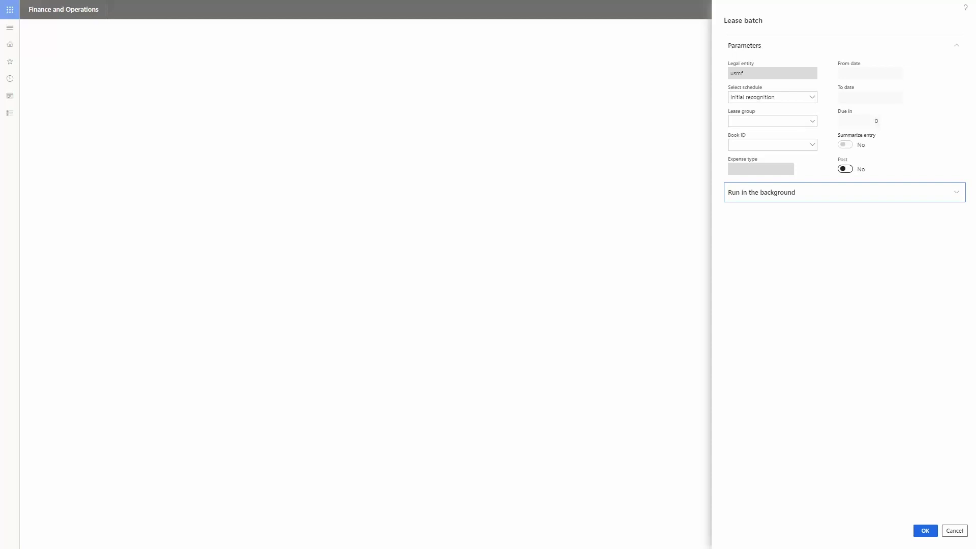
left_click(845, 169)
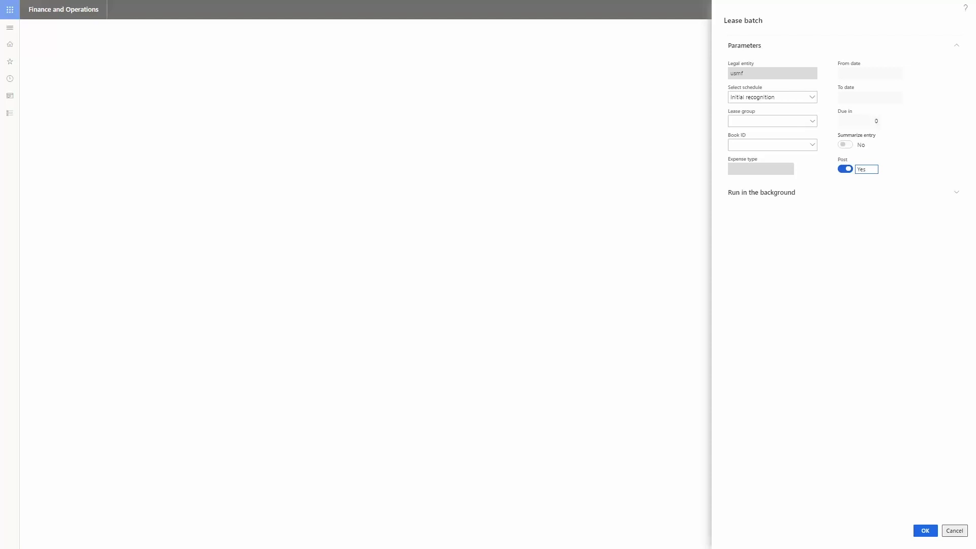
left_click(954, 530)
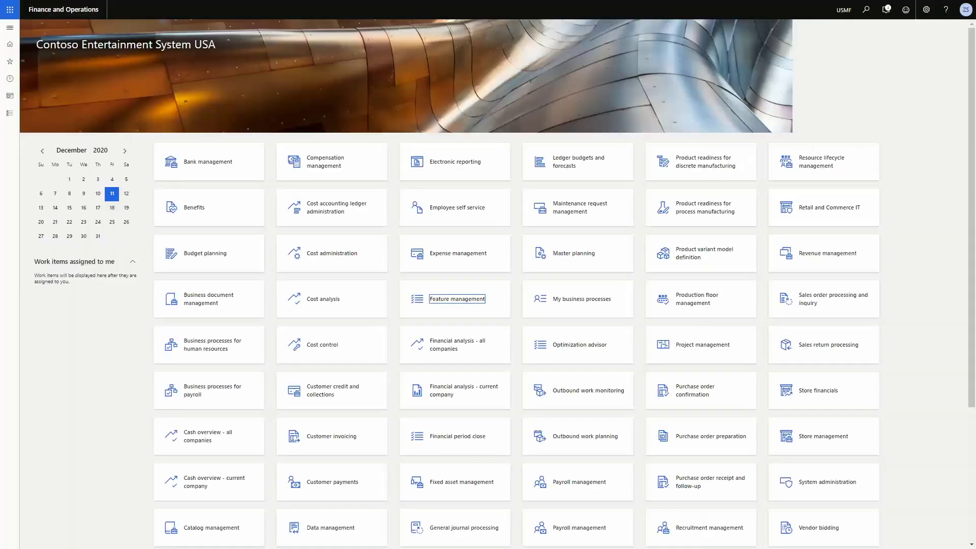
Look through the inquiries and reports available in the Asset leasing module
left_click(10, 113)
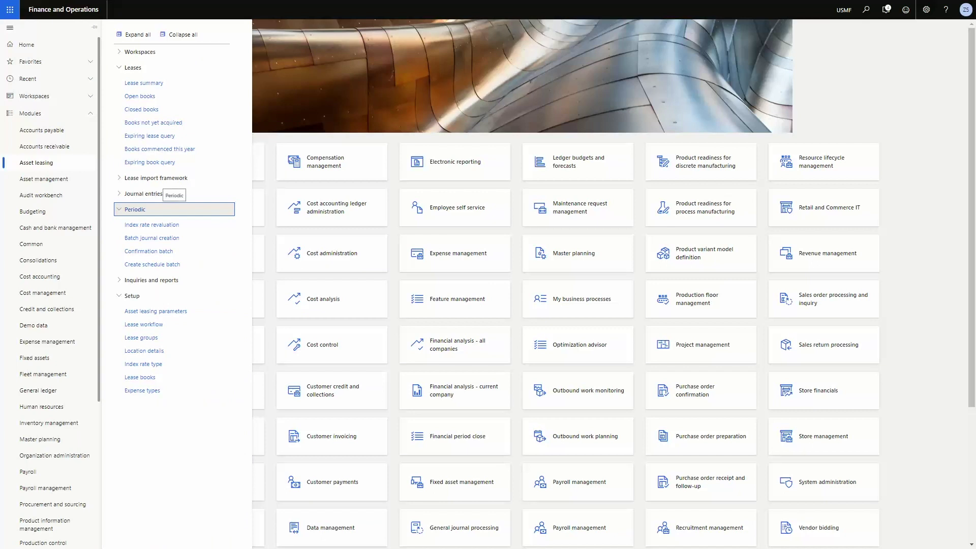
left_click(134, 210)
left_click(152, 225)
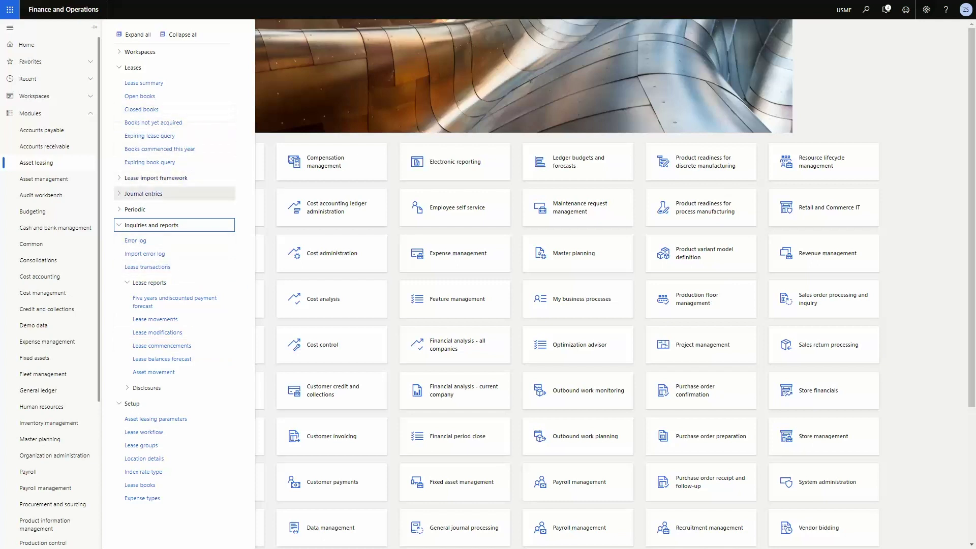
left_click(152, 225)
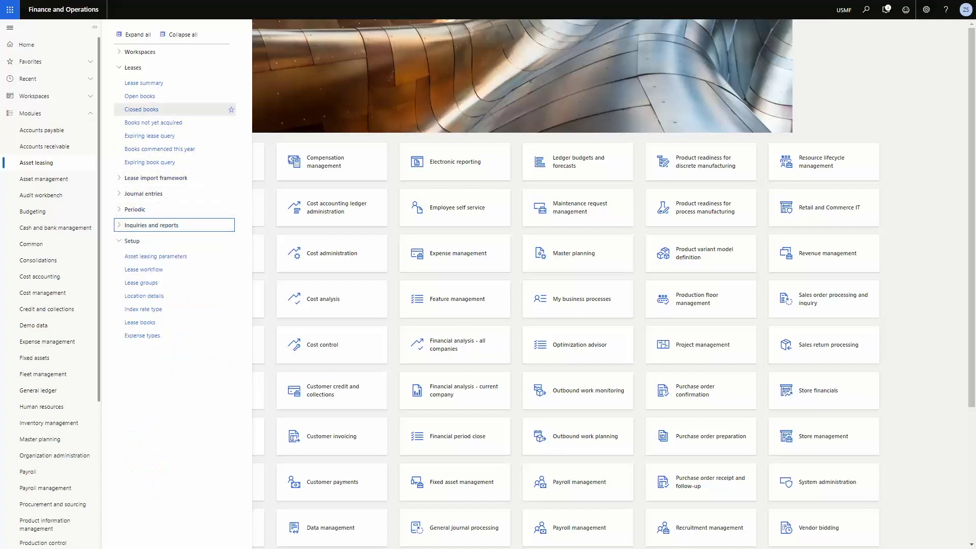
Open the Mercedes AMG lease from the lease summary and begin a lease adjustment
left_click(144, 83)
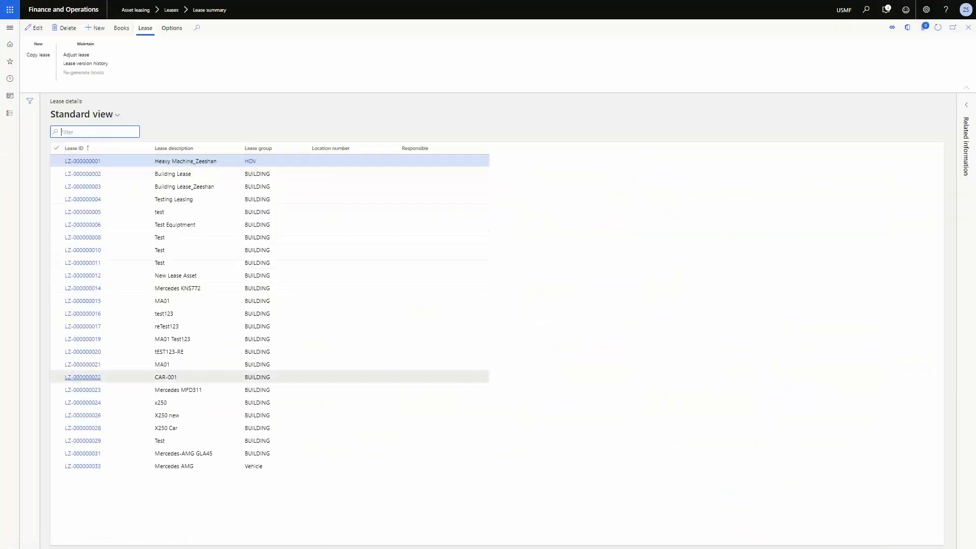
left_click(83, 466)
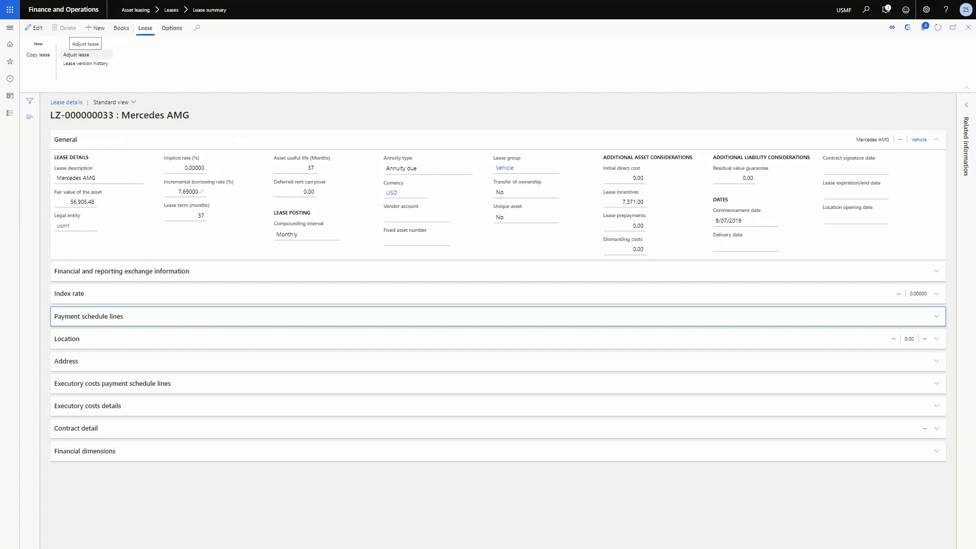
left_click(77, 55)
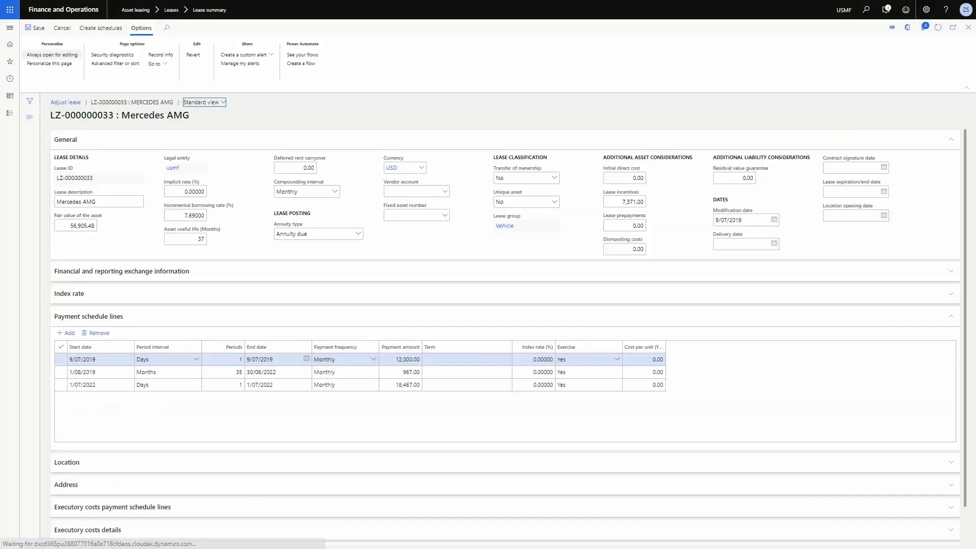
Set the lease's incremental borrowing rate to 8% and its asset useful life to 36 months
left_click(186, 229)
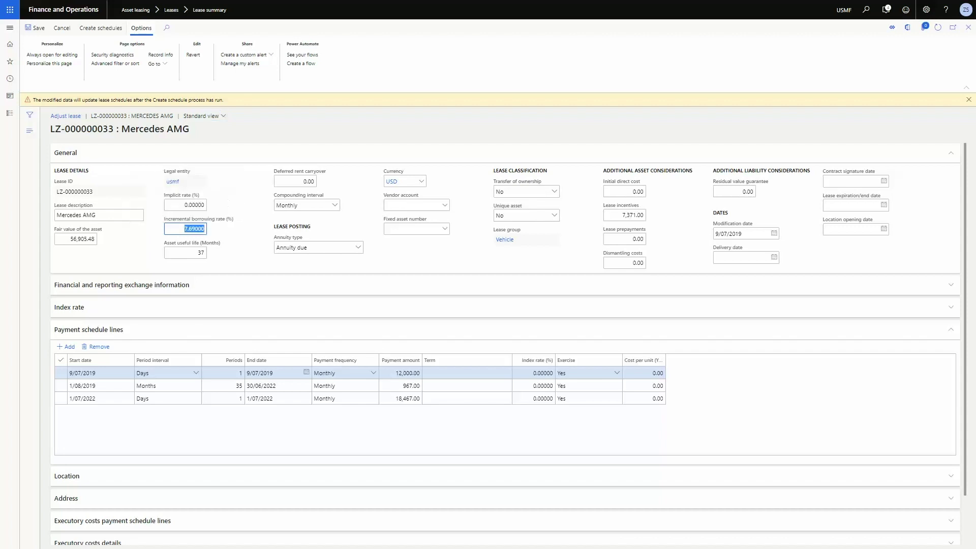
type("8")
key("Tab")
left_click(185, 252)
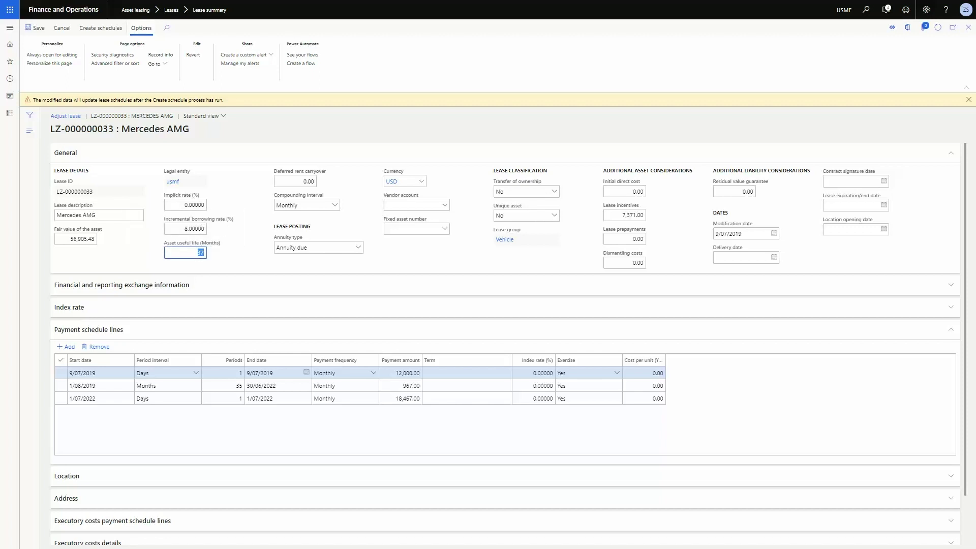
type("36")
key("Tab")
Remove the one-day 12,000.00 payment schedule line starting 9/07/2019 from the lease adjustment
scroll(503, 331, "down", 1)
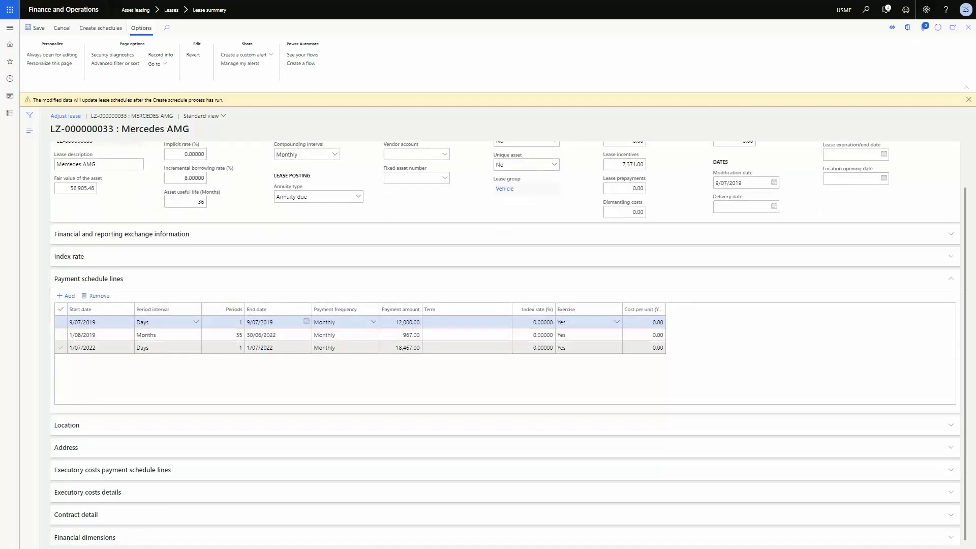
left_click(240, 322)
left_click(60, 322)
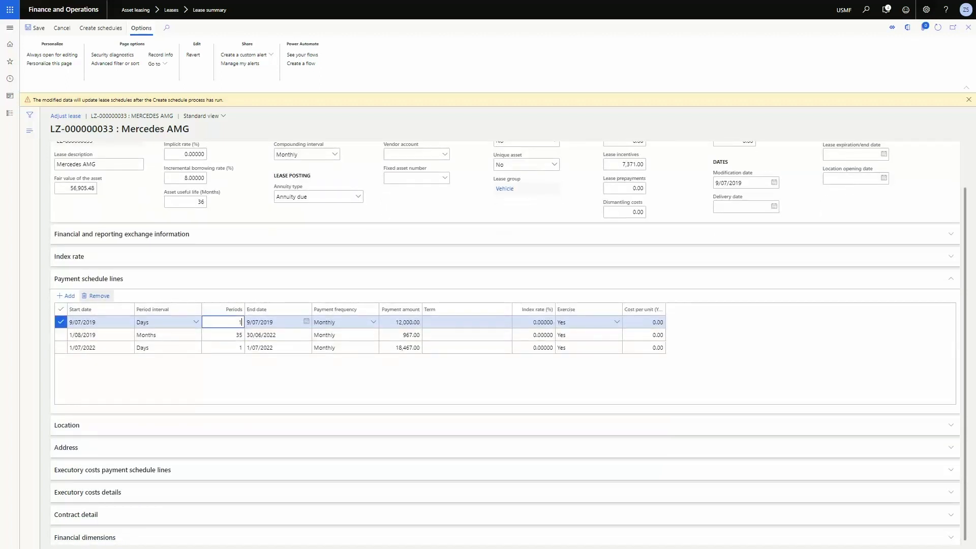
left_click(96, 295)
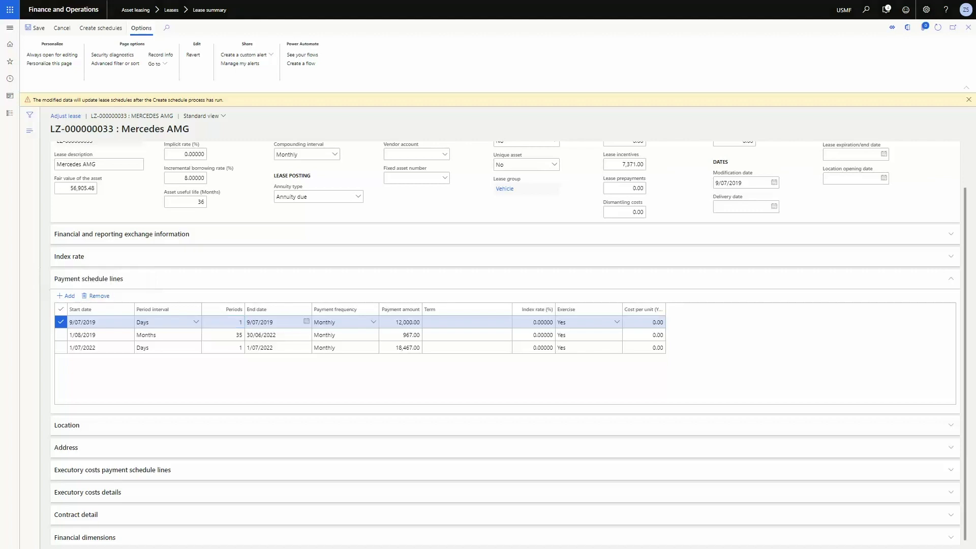
left_click(538, 251)
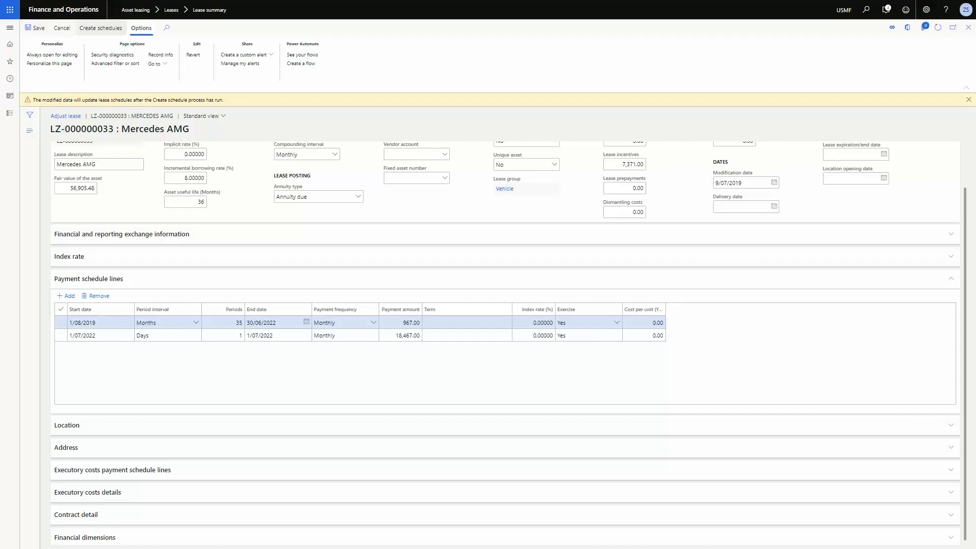
Create the schedules for the adjusted lease, close the adjustment, and open the lease's book details
left_click(100, 27)
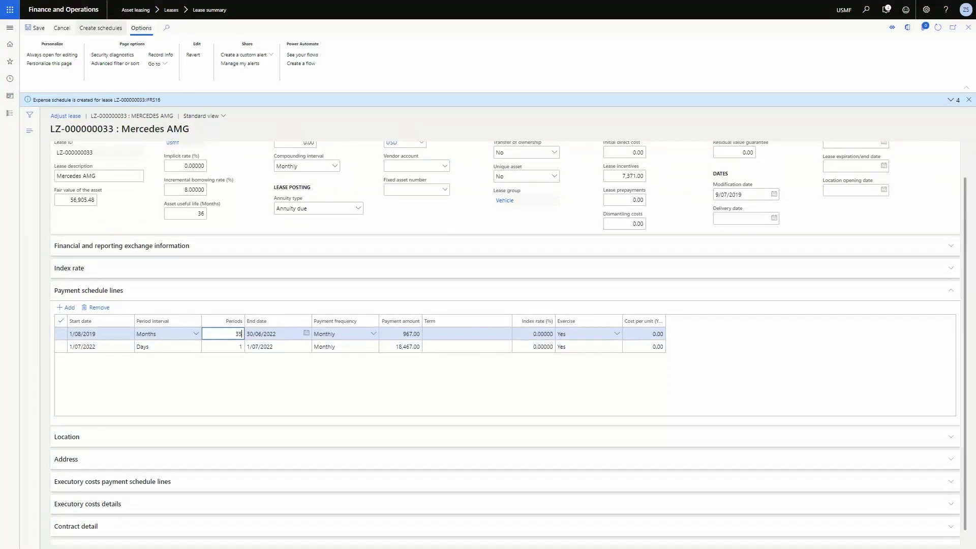
left_click(968, 27)
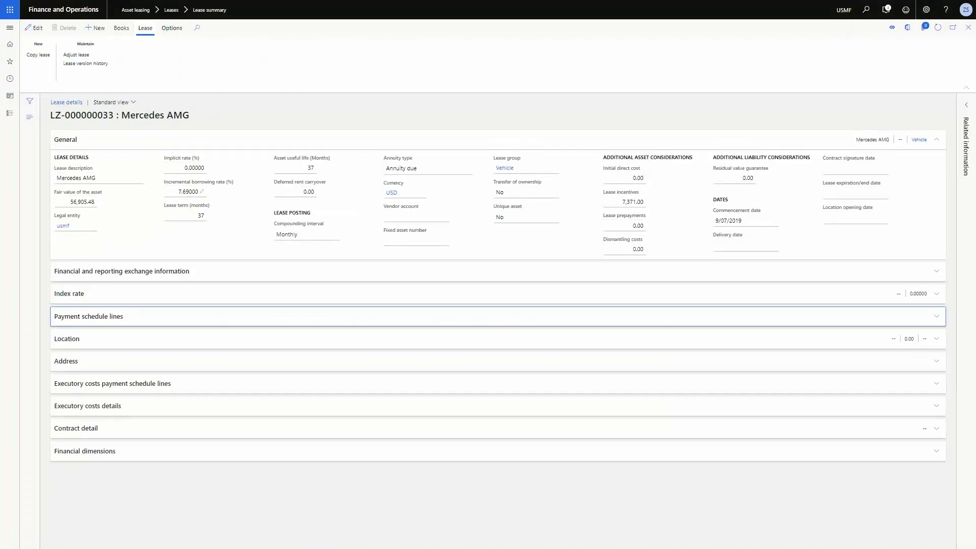
left_click(121, 28)
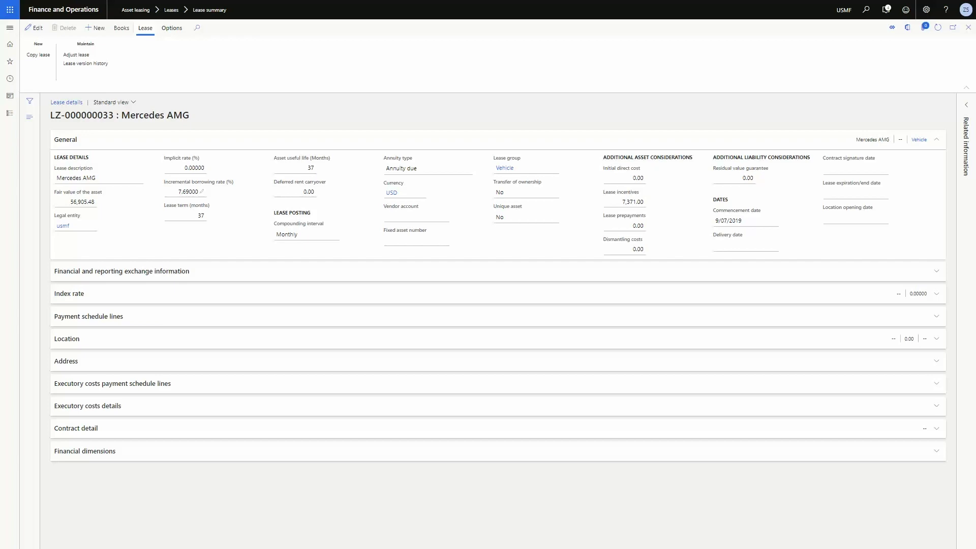
left_click(122, 28)
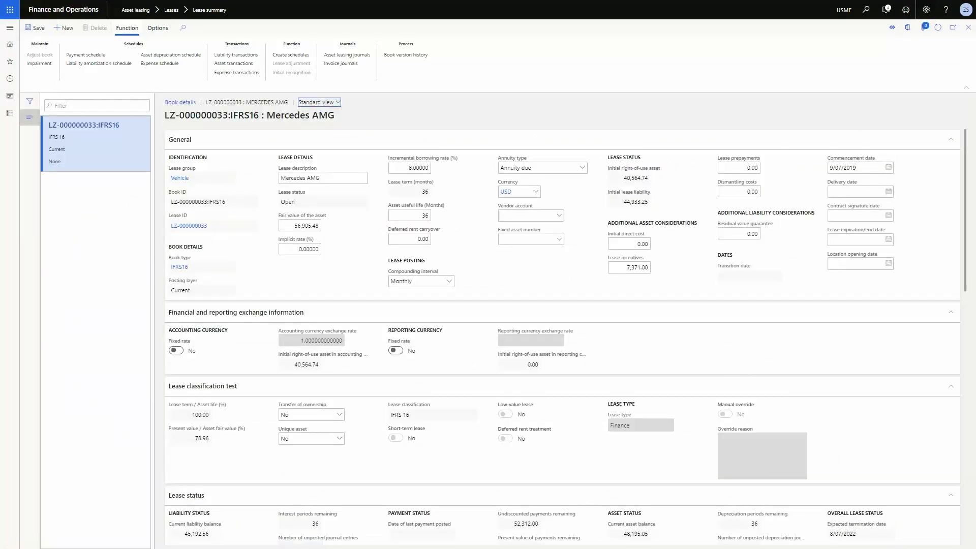
Check the adjusted book's incremental borrowing rate, initial right-of-use asset and initial lease liability
left_click(410, 168)
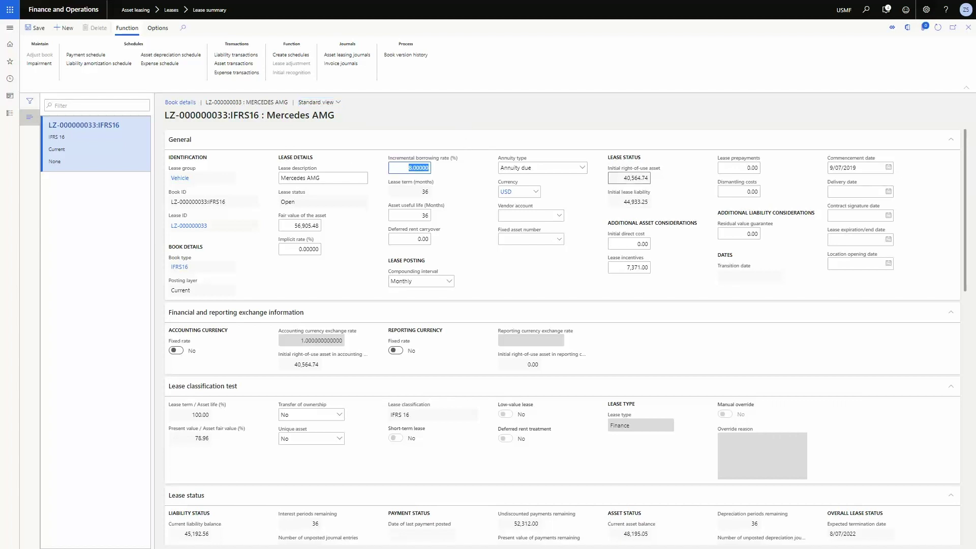
left_click(629, 178)
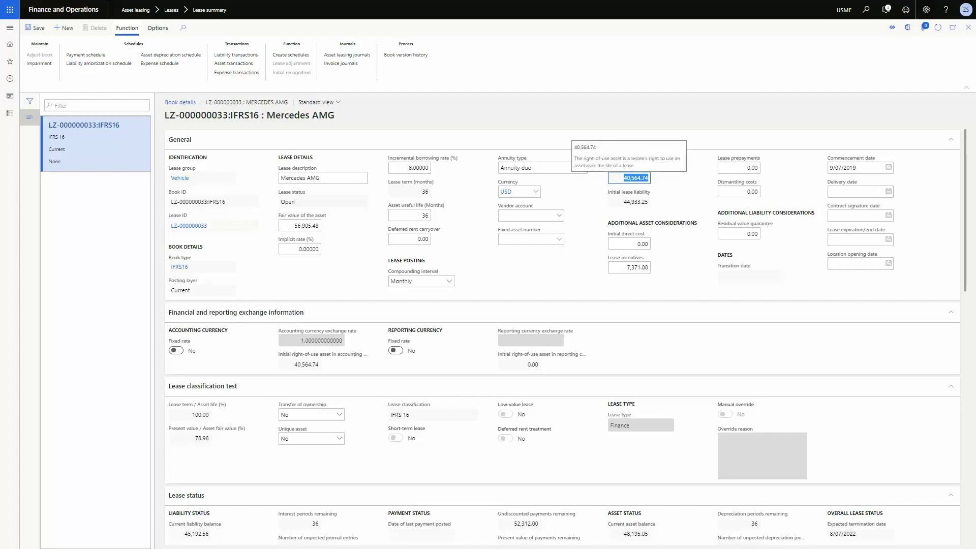
left_click(629, 202)
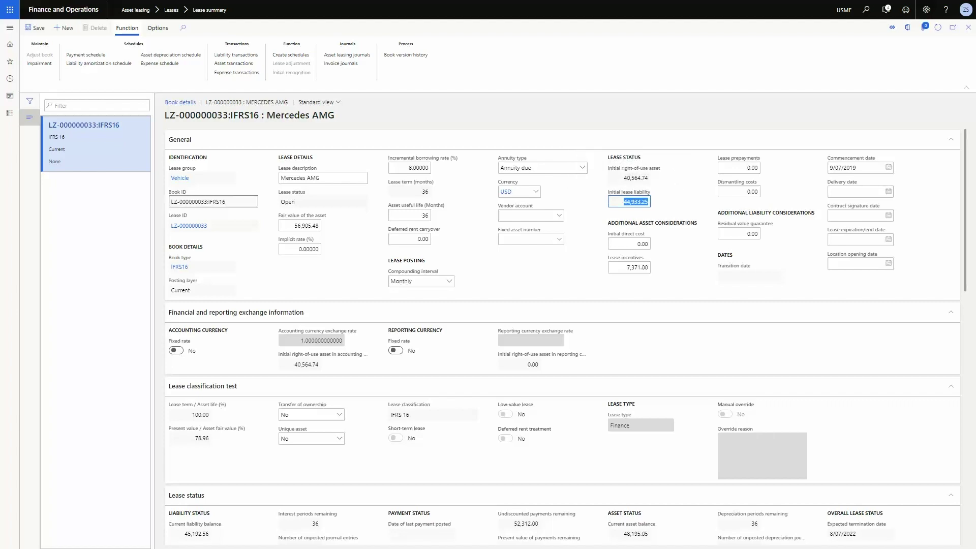
Review the payment schedule of the adjusted Mercedes AMG book and return to the lease details
scroll(562, 337, "down", 2)
scroll(562, 337, "up", 2)
left_click(87, 55)
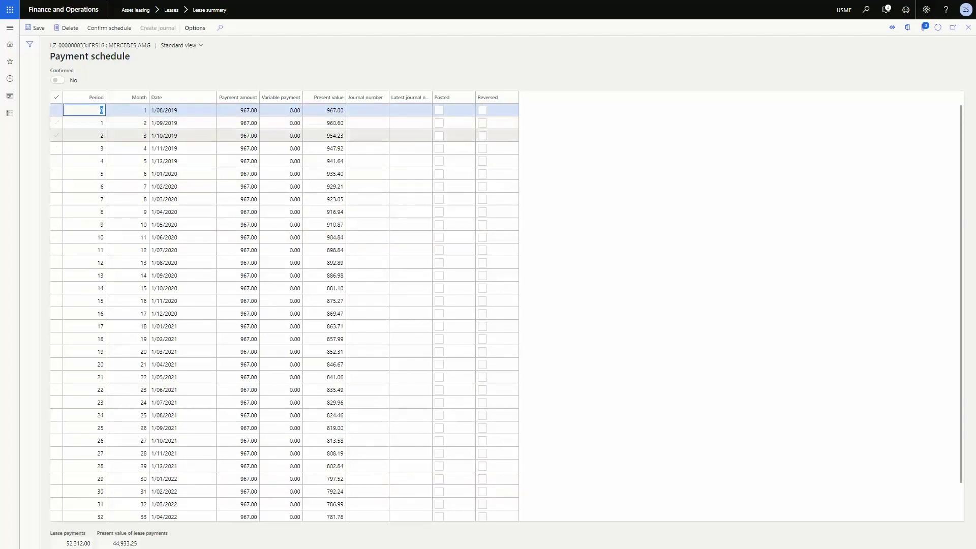
left_click(968, 27)
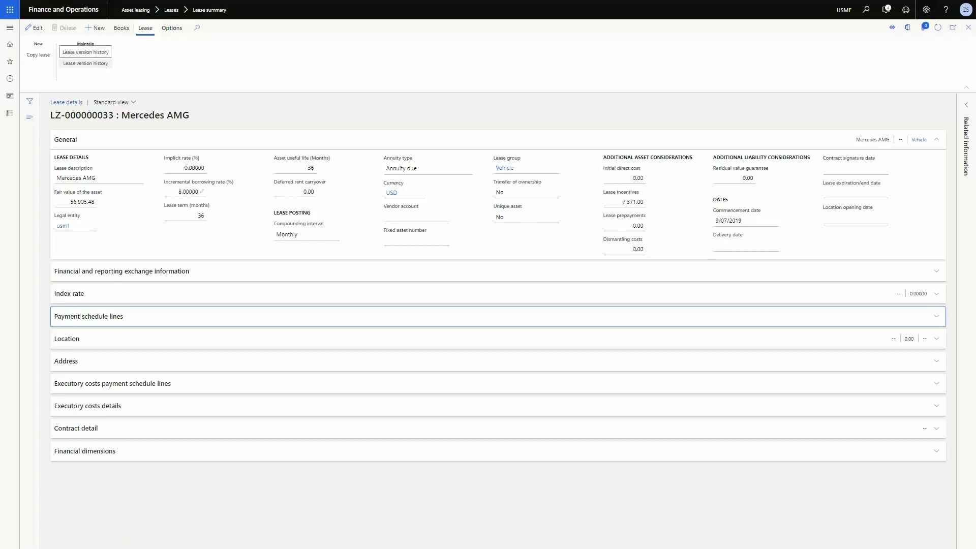
Compare versions 1 and 2 in the Mercedes AMG lease's version history and return to the list of all leases
left_click(85, 64)
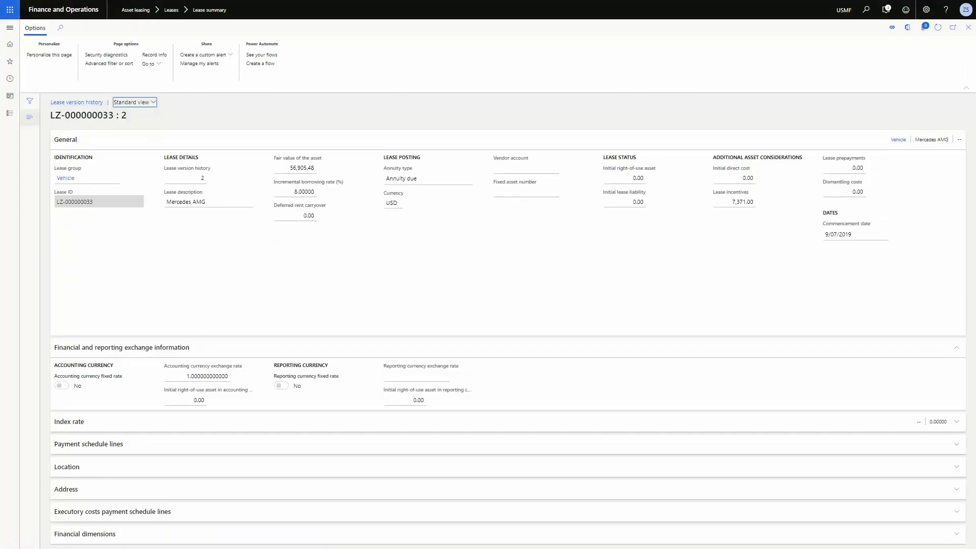
left_click(30, 117)
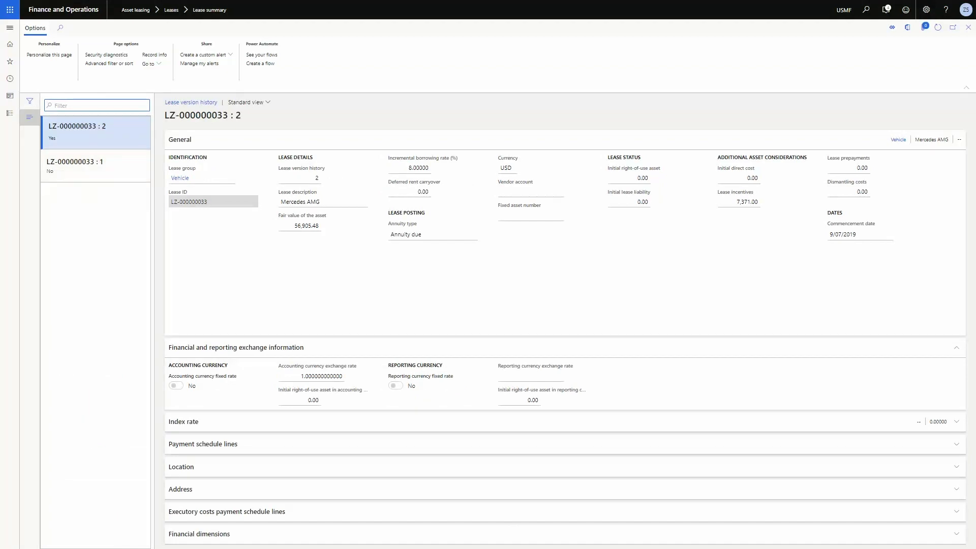
left_click(70, 137)
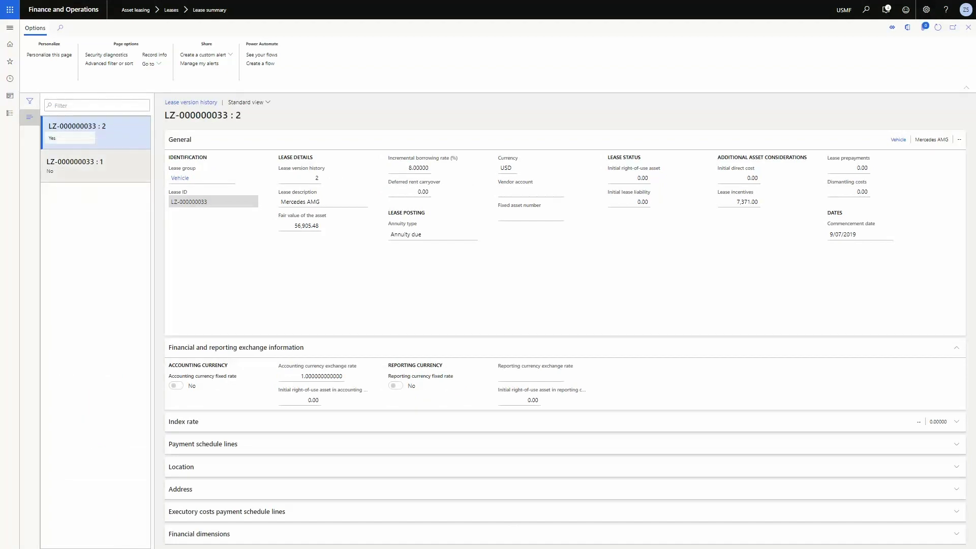
left_click(76, 165)
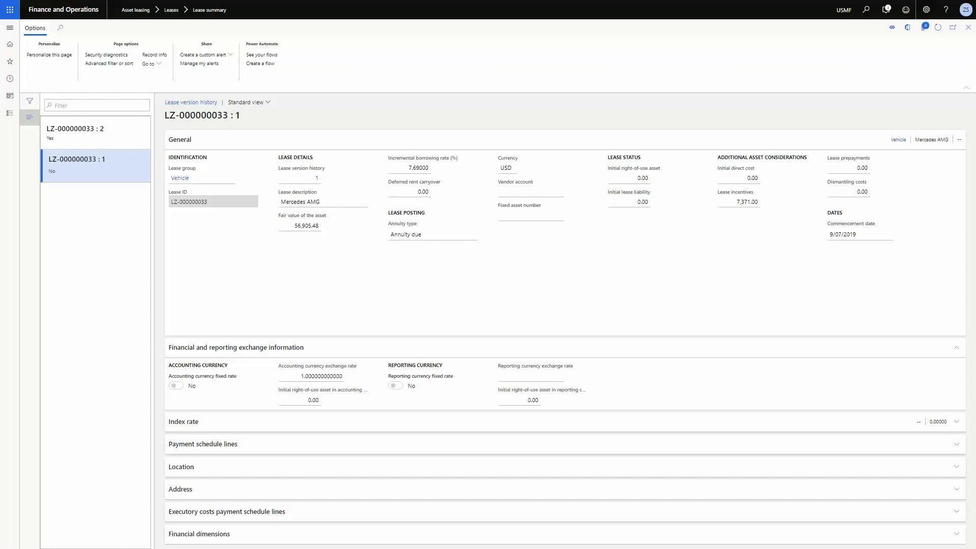
left_click(77, 133)
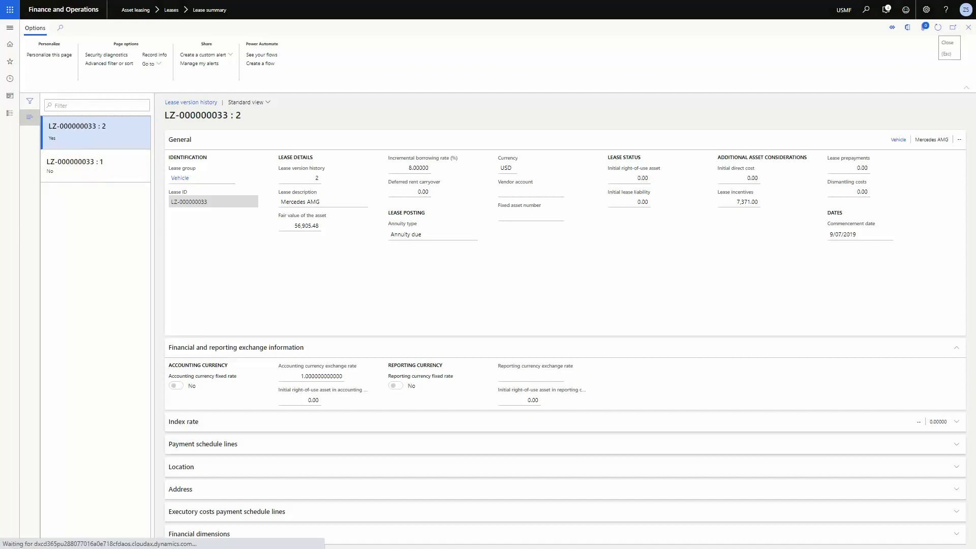
key("Escape")
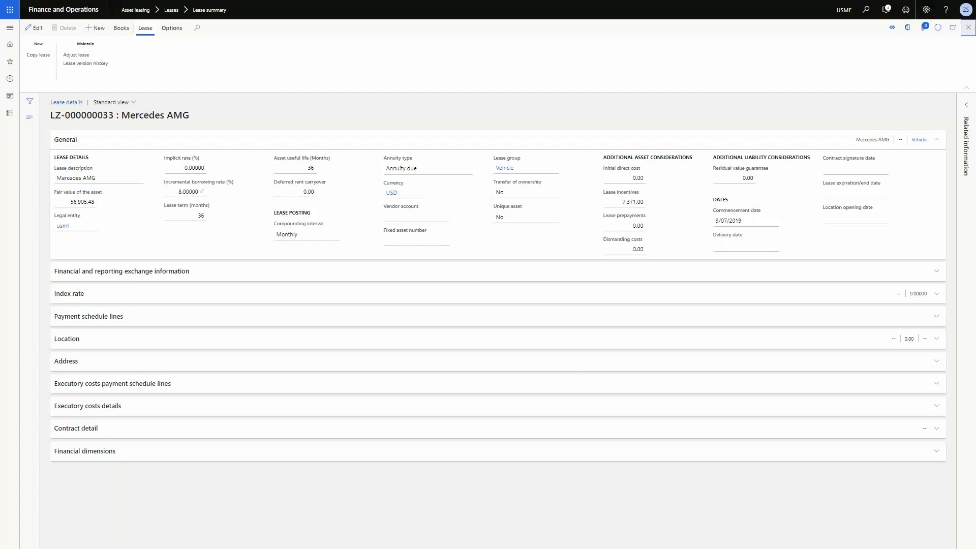
left_click(968, 27)
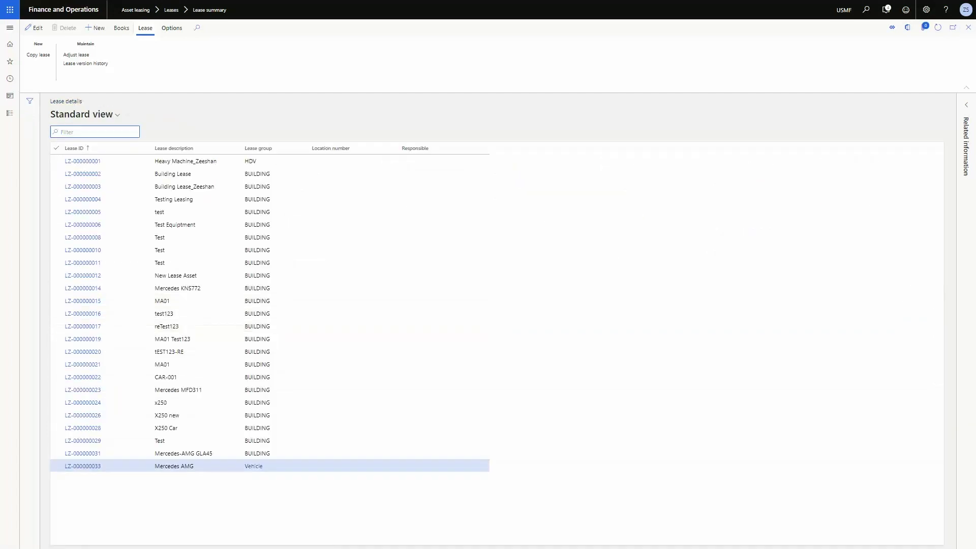